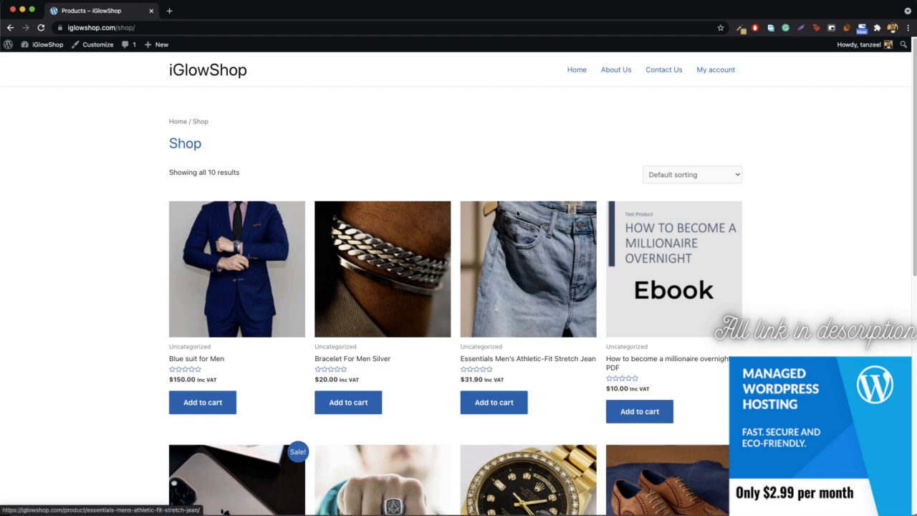
Look through the shop's product listing and check the category breadcrumb on the Blue suit for Men product page
scroll(431, 208, down, 3)
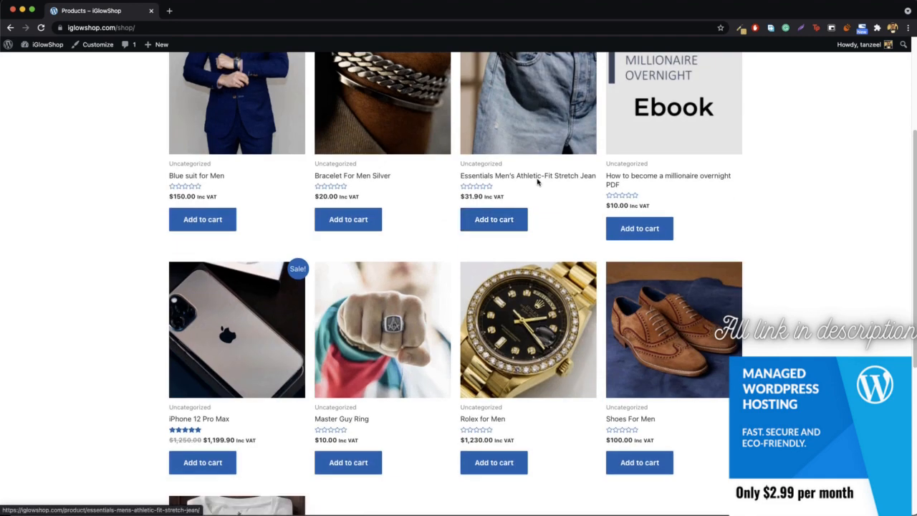
scroll(537, 182, up, 1)
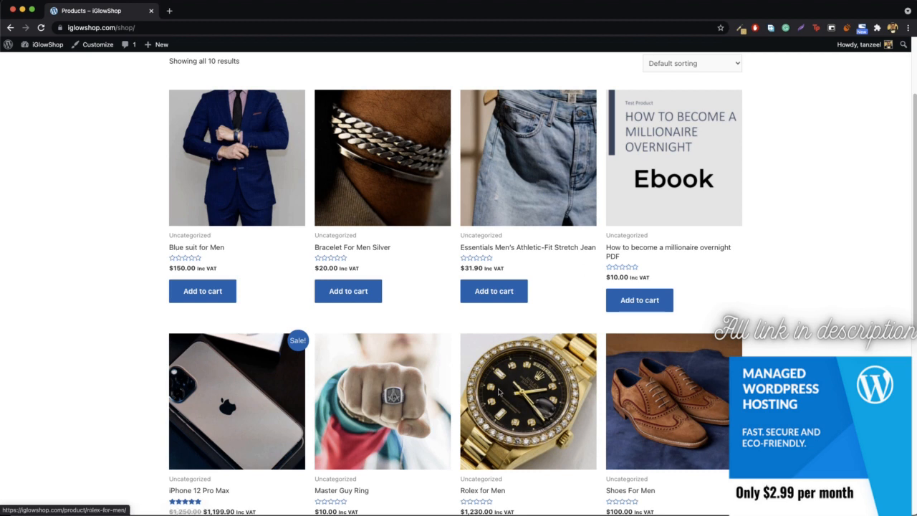
scroll(541, 386, down, 3)
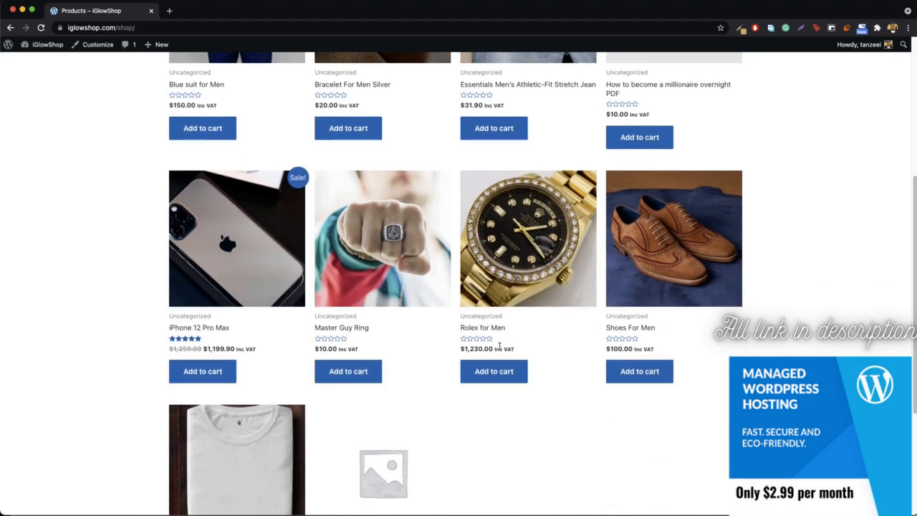
scroll(500, 350, up, 5)
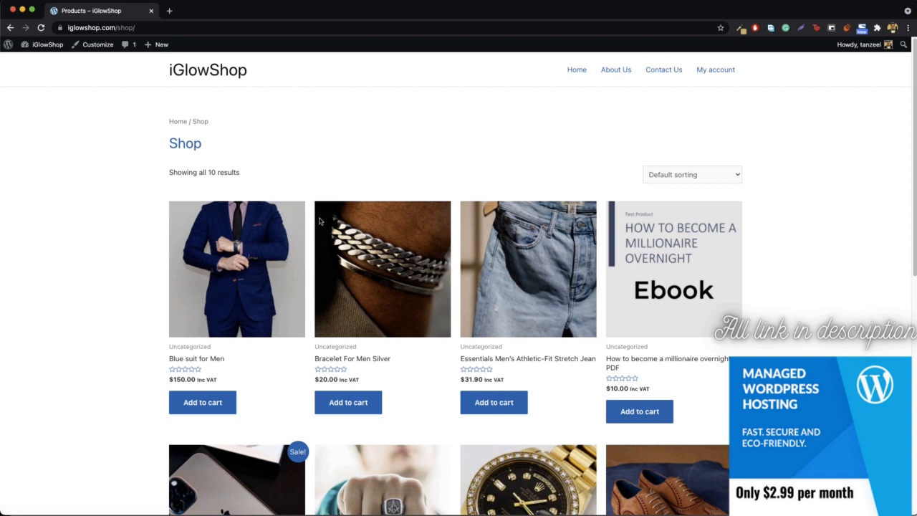
click(215, 361)
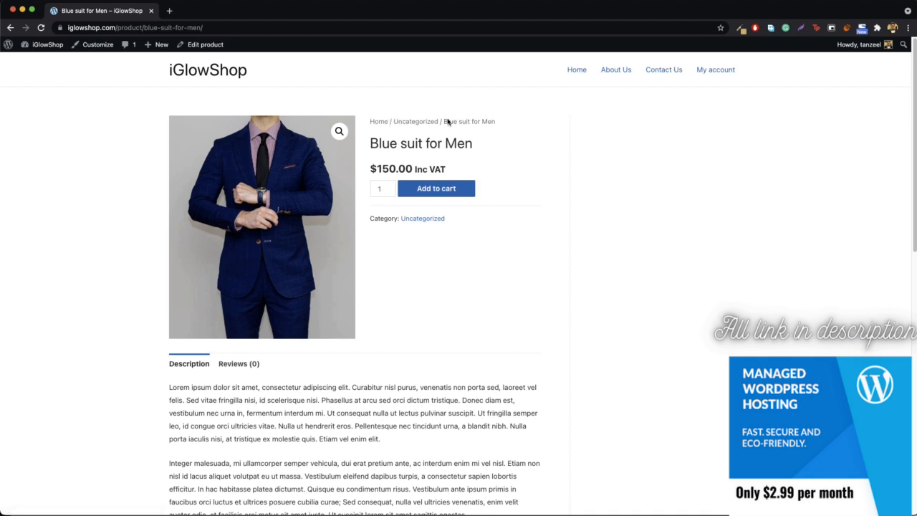
drag(443, 121, 495, 122)
click(482, 118)
click(10, 28)
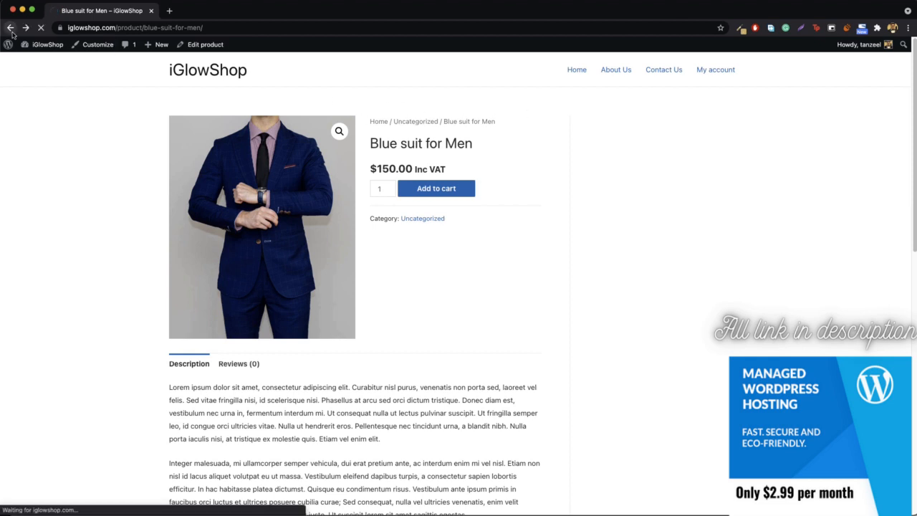
scroll(347, 167, down, 2)
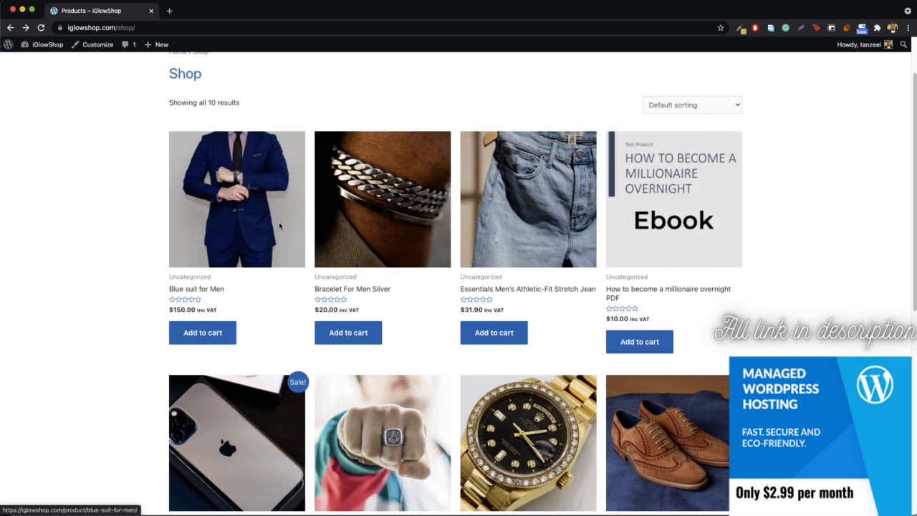
scroll(370, 330, down, 10)
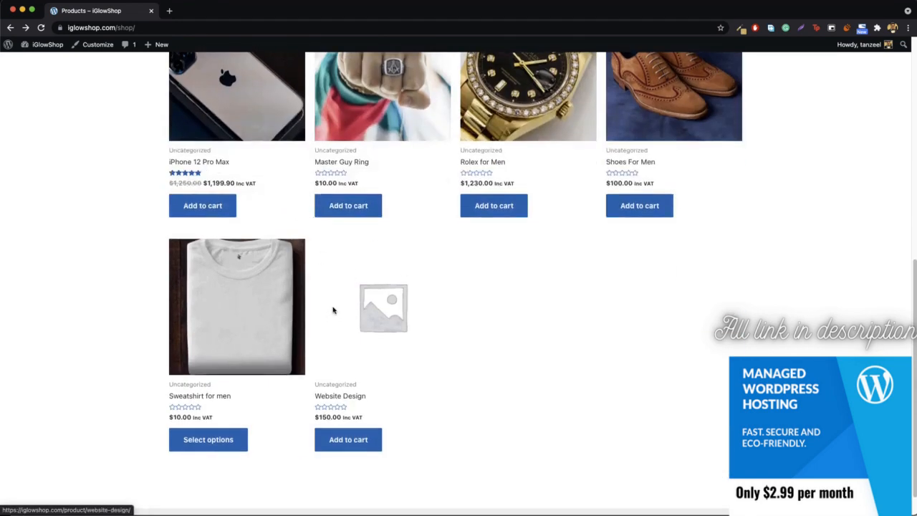
scroll(334, 311, up, 9)
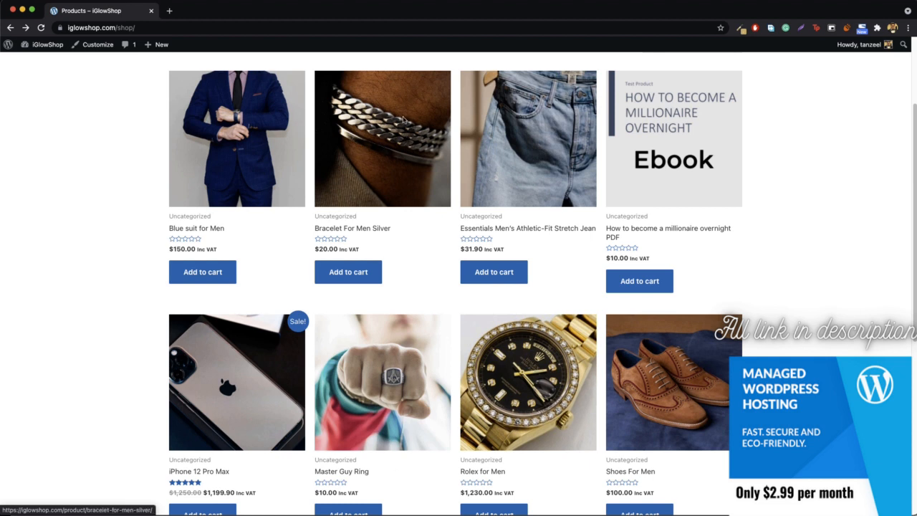
scroll(533, 382, down, 3)
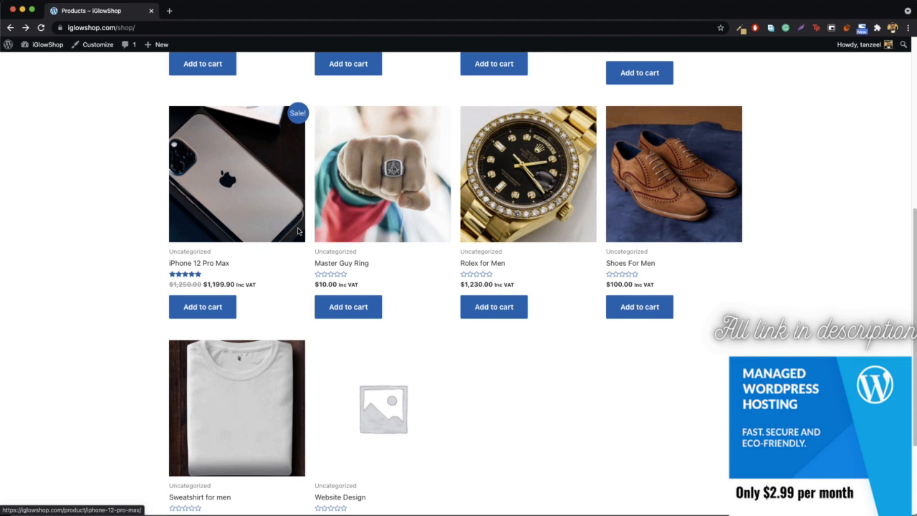
Go to the product categories page in the site's admin dashboard and add a category named Clothing
mouse_move(43, 48)
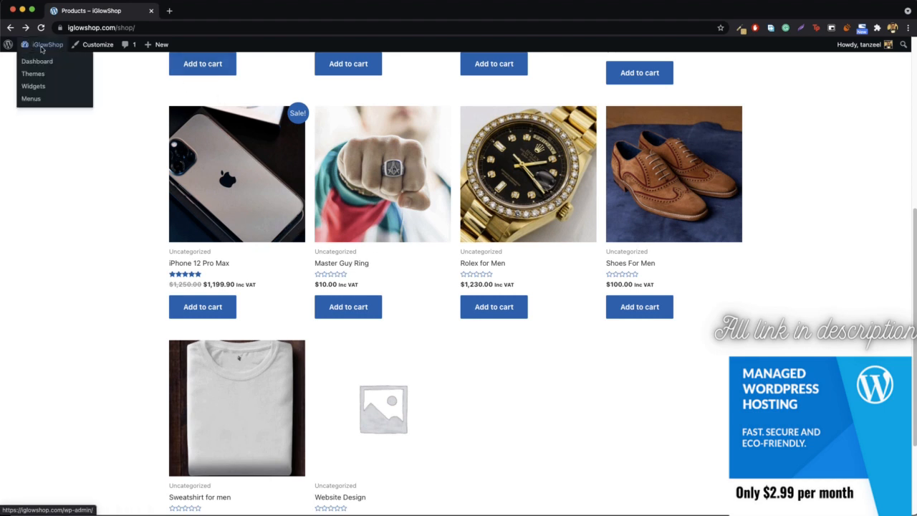
click(43, 63)
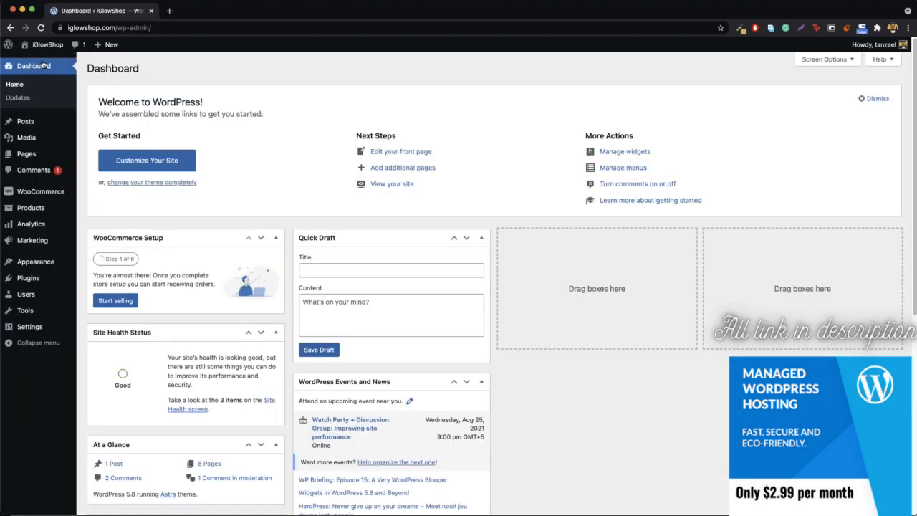
mouse_move(25, 212)
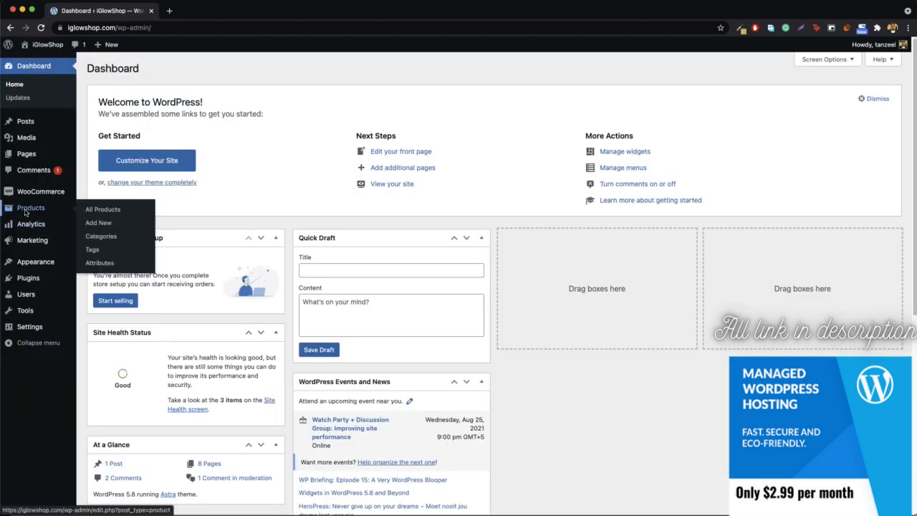
click(105, 239)
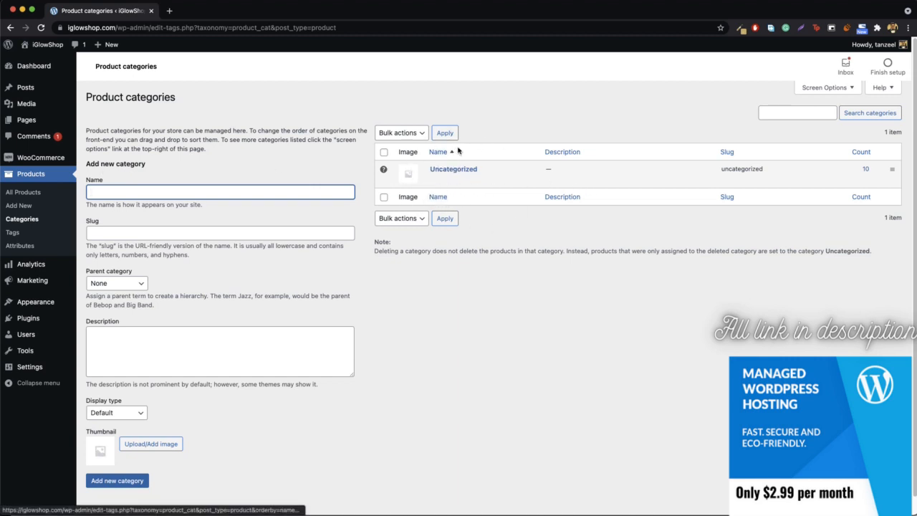
mouse_move(383, 171)
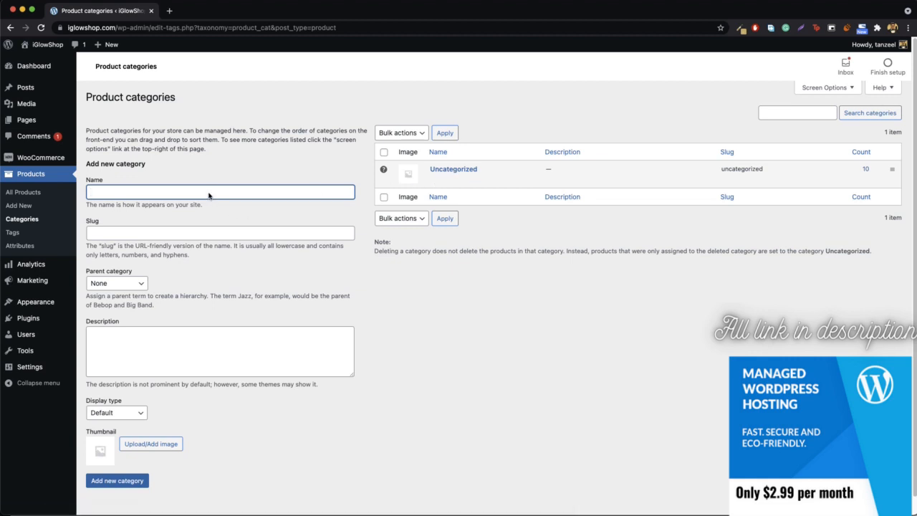
text(Clothing)
click(118, 480)
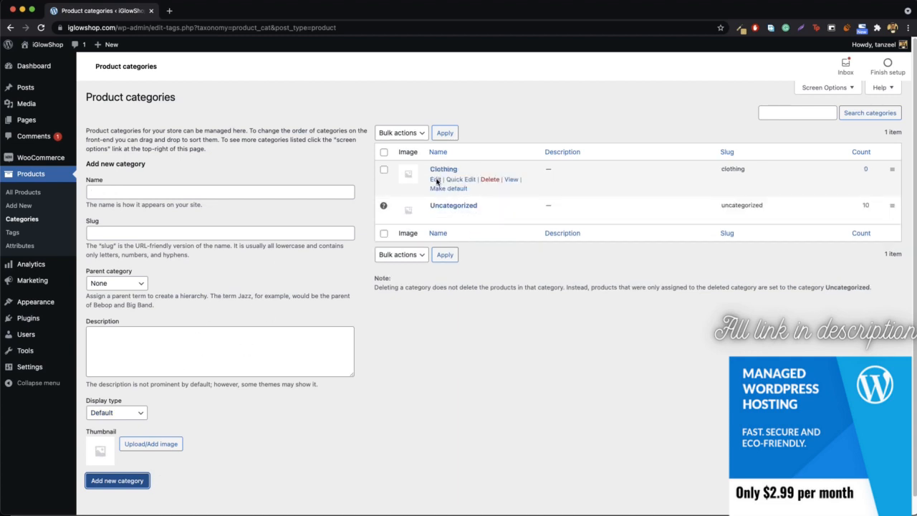
Add two more product categories named Accessories and Electronics
click(127, 198)
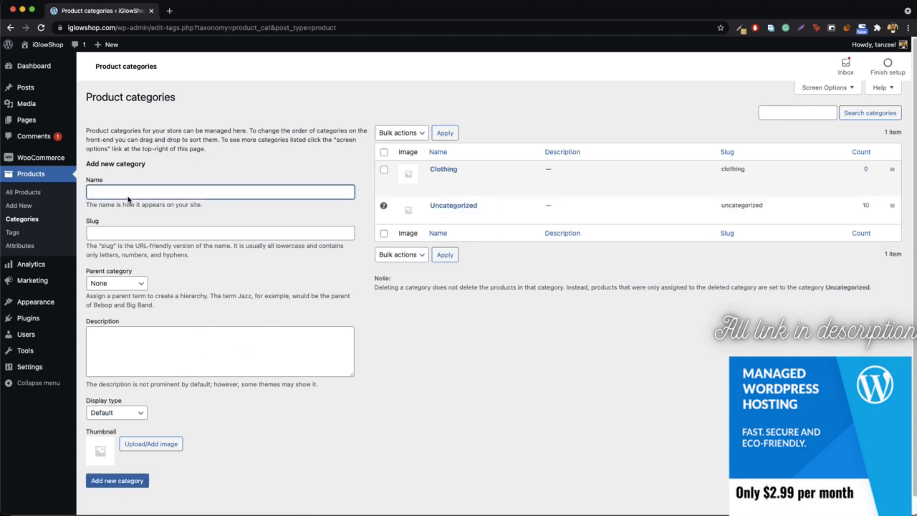
text(Accessories)
click(140, 483)
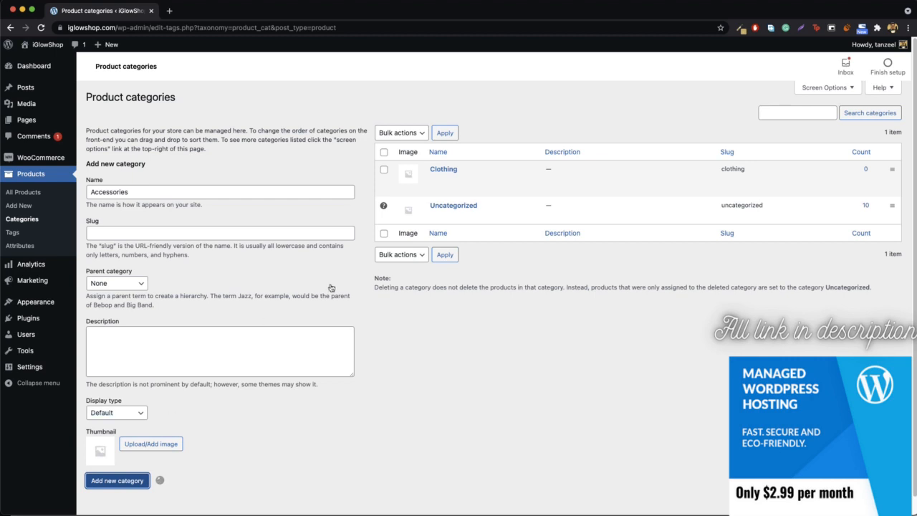
mouse_move(443, 218)
mouse_move(472, 185)
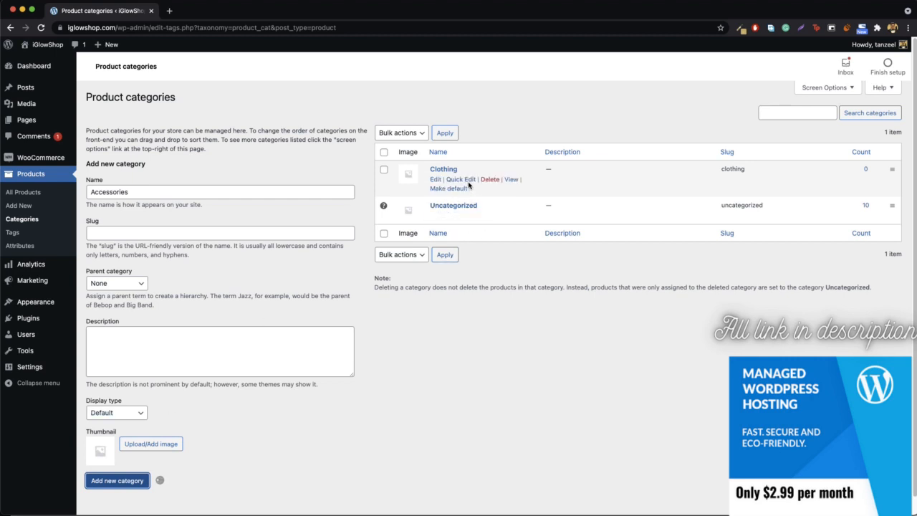
click(131, 192)
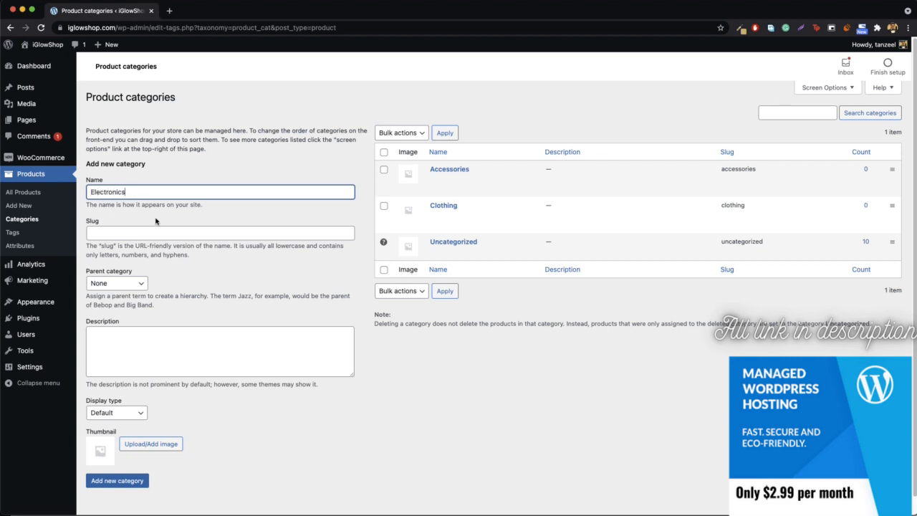
text(Electronics)
click(133, 479)
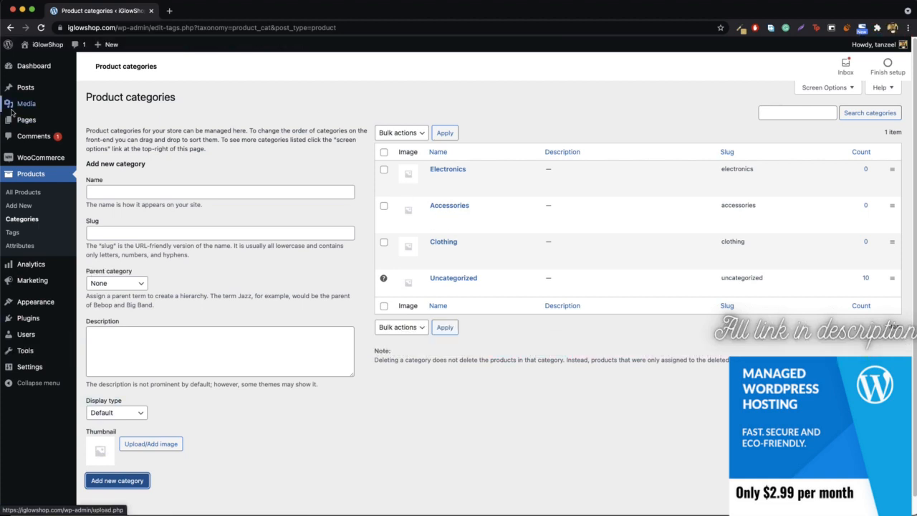
Open the list of all products in a new tab and change Rolex for Men's category from Uncategorized to Accessories
right_click(32, 192)
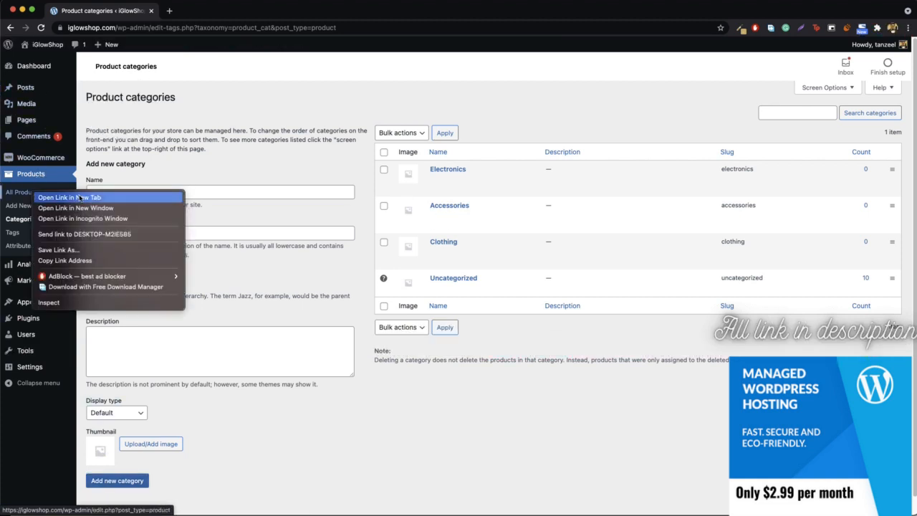
click(71, 197)
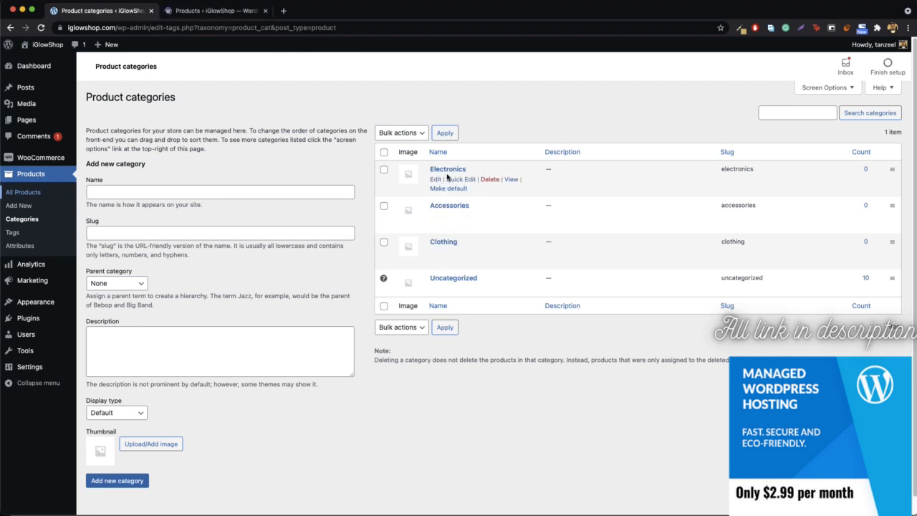
click(179, 10)
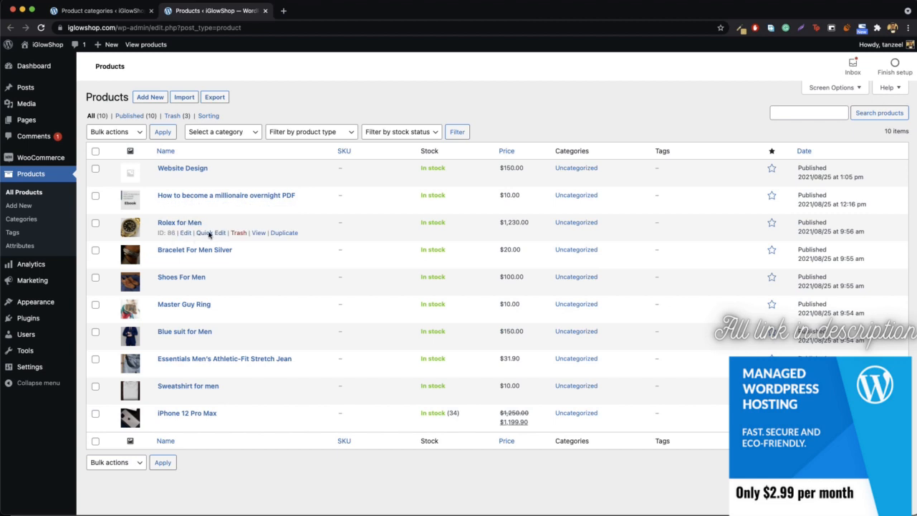
click(210, 232)
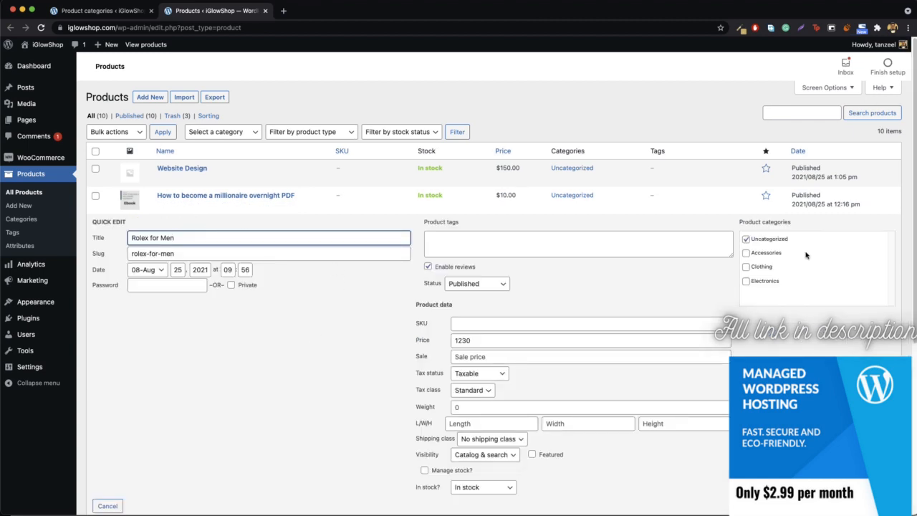
click(745, 241)
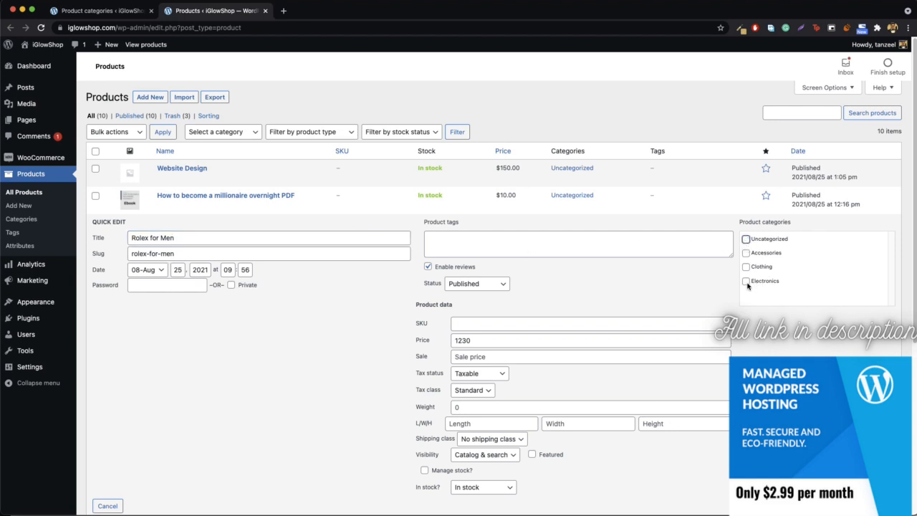
click(746, 253)
key(Return)
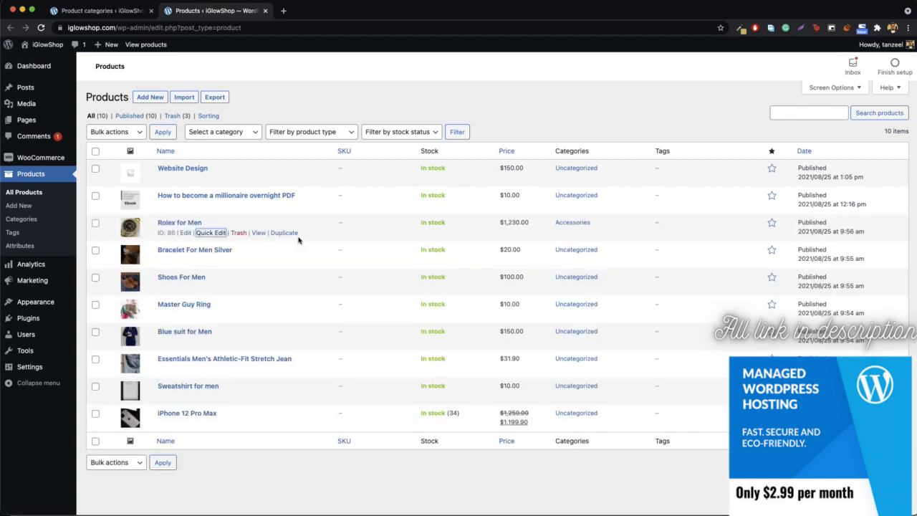
Bulk edit Bracelet For Men Silver and Master Guy Ring to add them to the Accessories category
click(96, 250)
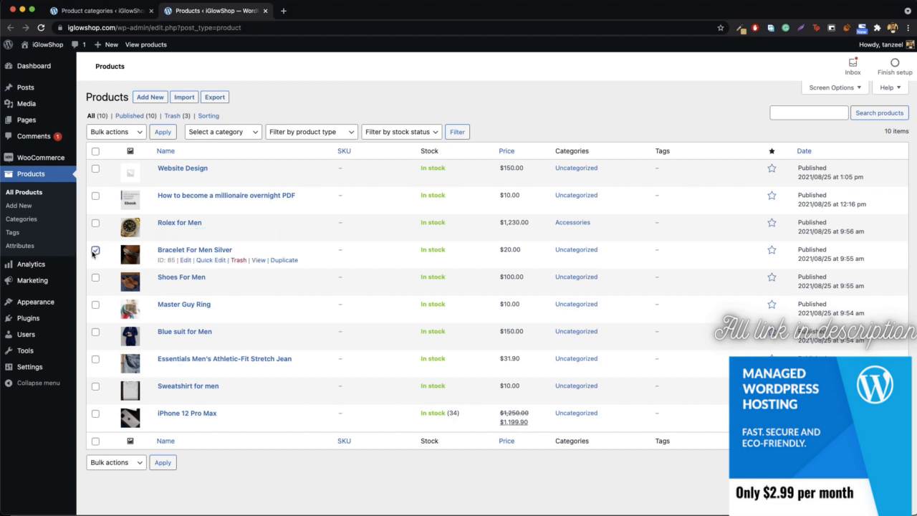
click(95, 305)
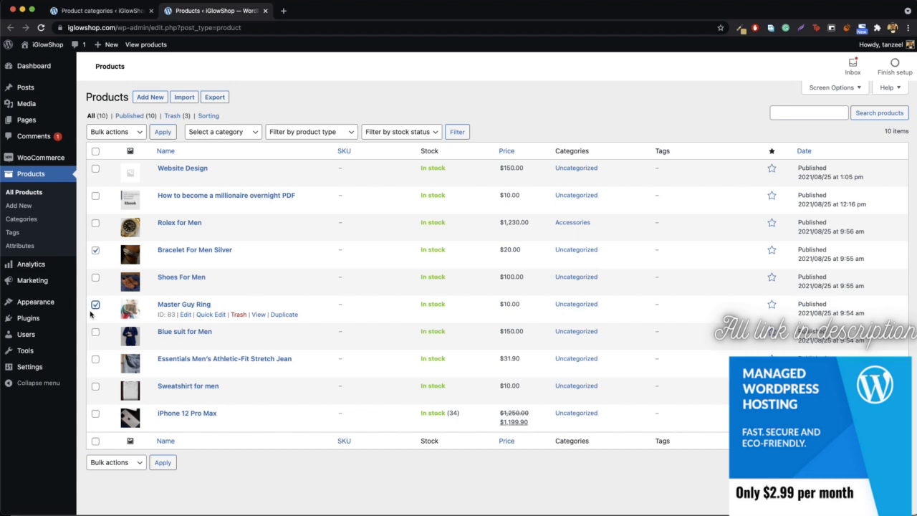
click(244, 132)
click(108, 132)
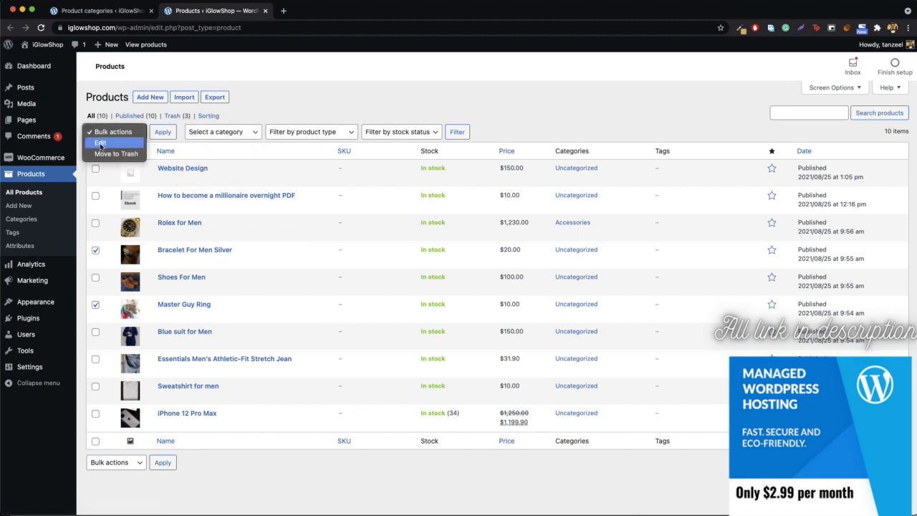
click(100, 143)
click(164, 133)
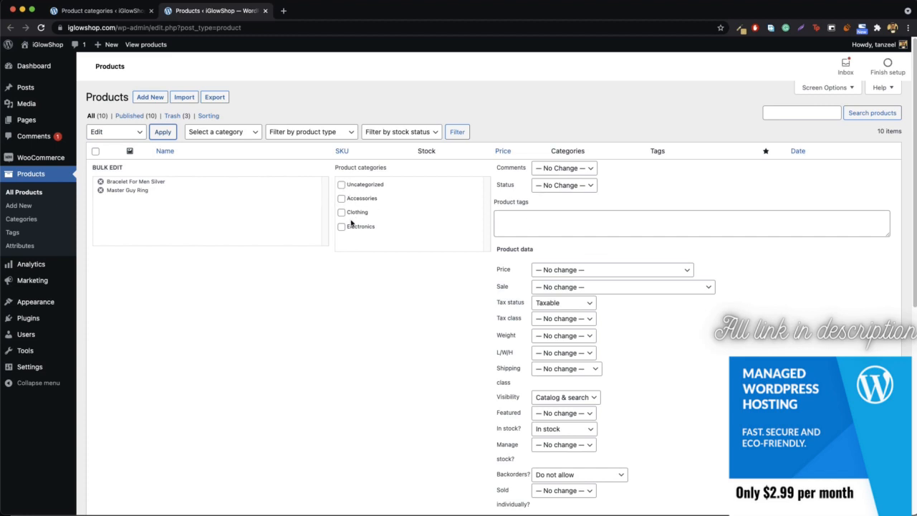
click(341, 197)
scroll(328, 324, down, 1)
scroll(328, 324, down, 2)
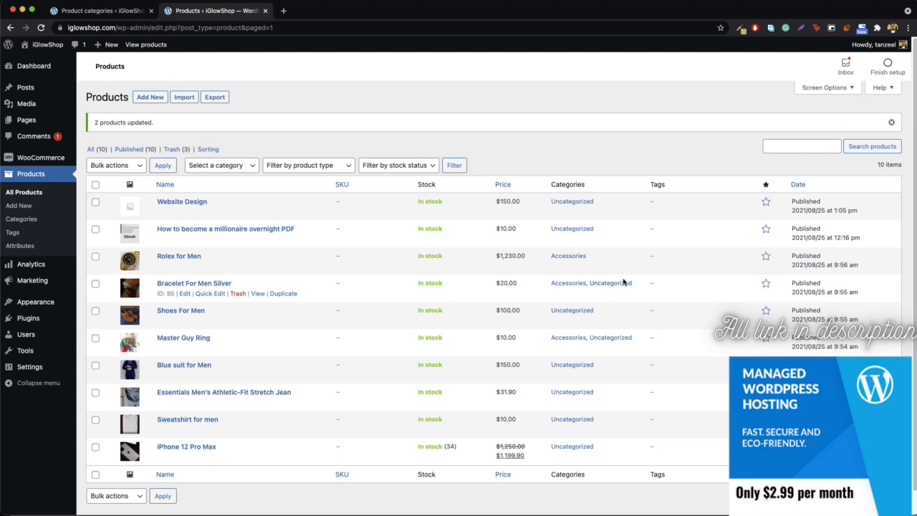
Remove the Uncategorized category from Bracelet For Men Silver through Quick Edit, keeping Accessories, and update the product
click(210, 294)
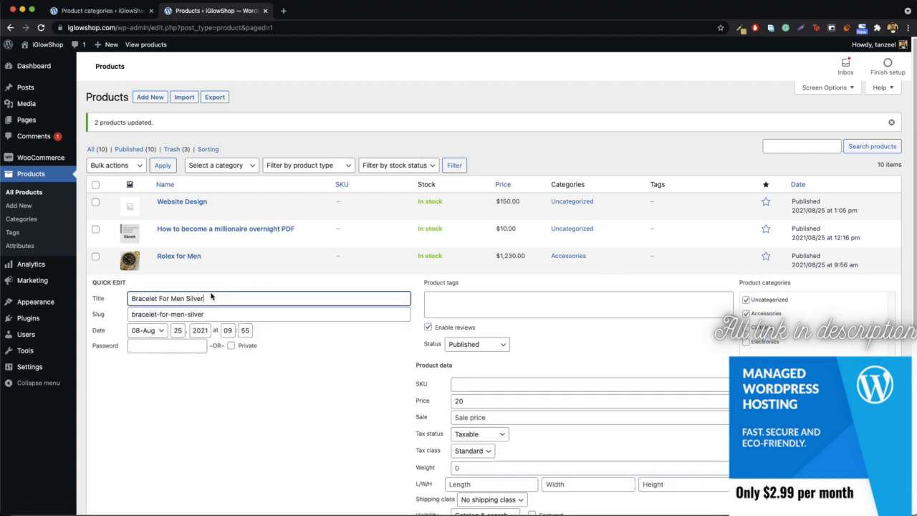
click(746, 313)
click(746, 300)
scroll(752, 329, down, 5)
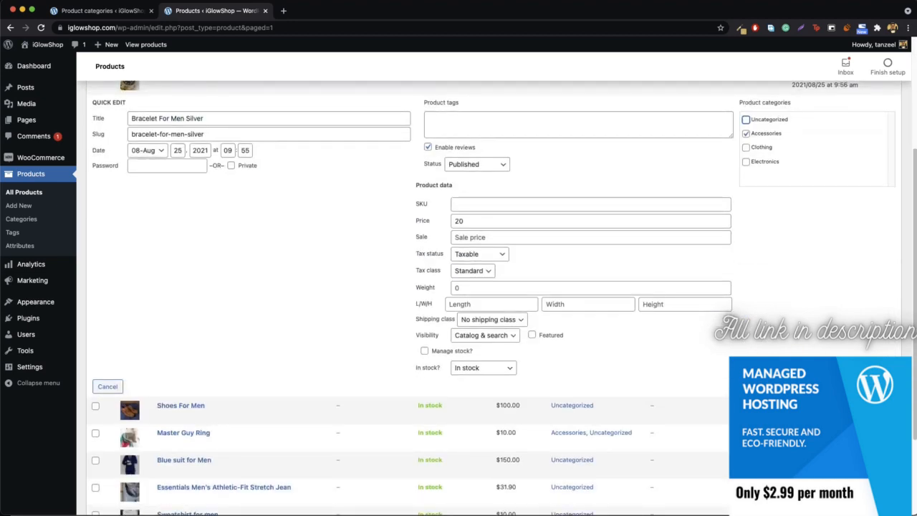
scroll(450, 391, down, 3)
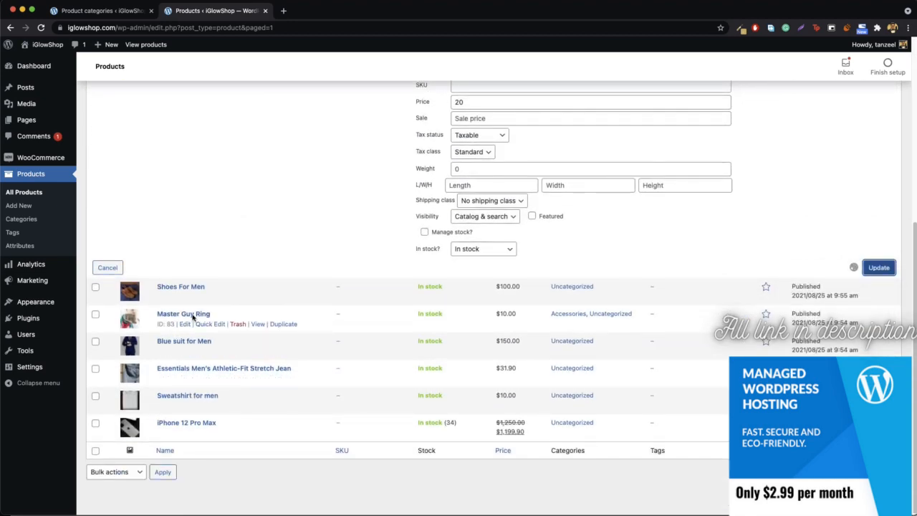
Remove the Uncategorized category from Master Guy Ring through Quick Edit, keeping Accessories, and update the product
key(Return)
click(205, 324)
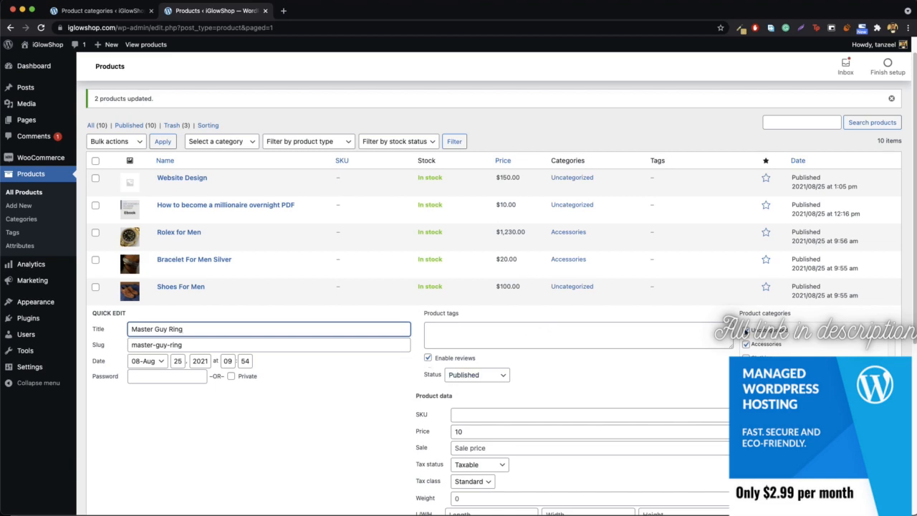
scroll(747, 331, down, 5)
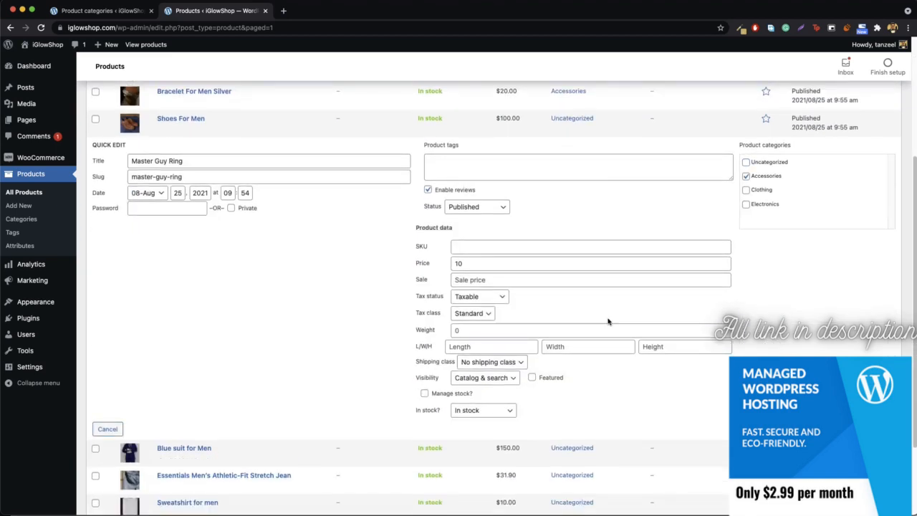
key(Return)
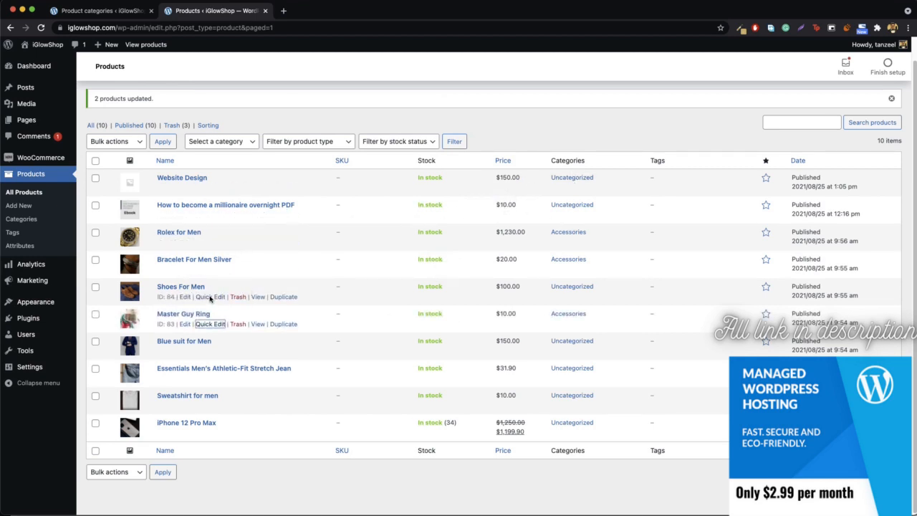
Change Shoes For Men's category from Uncategorized to Clothing through Quick Edit and update the product
click(208, 297)
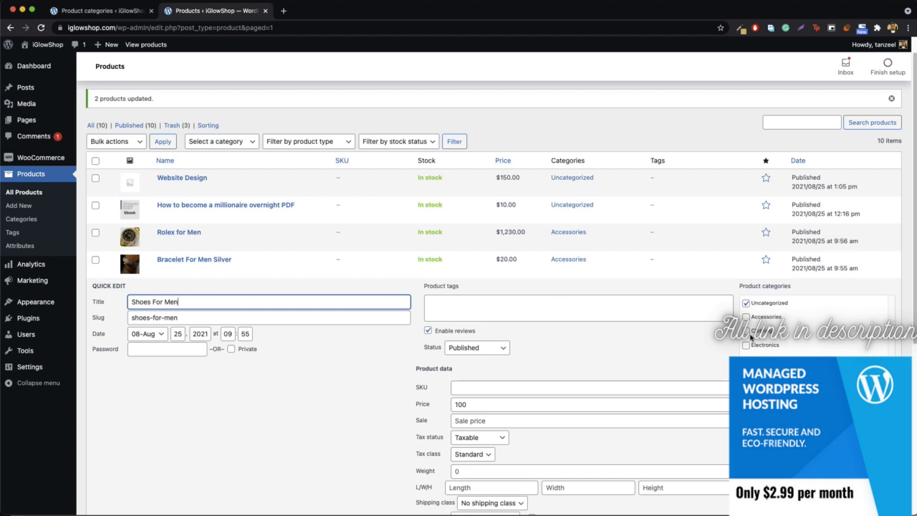
click(746, 331)
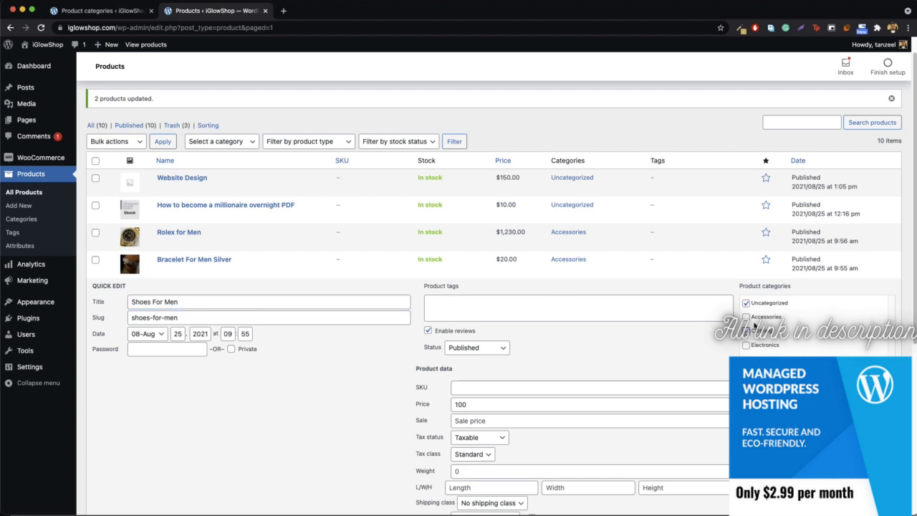
click(746, 303)
scroll(747, 301, down, 5)
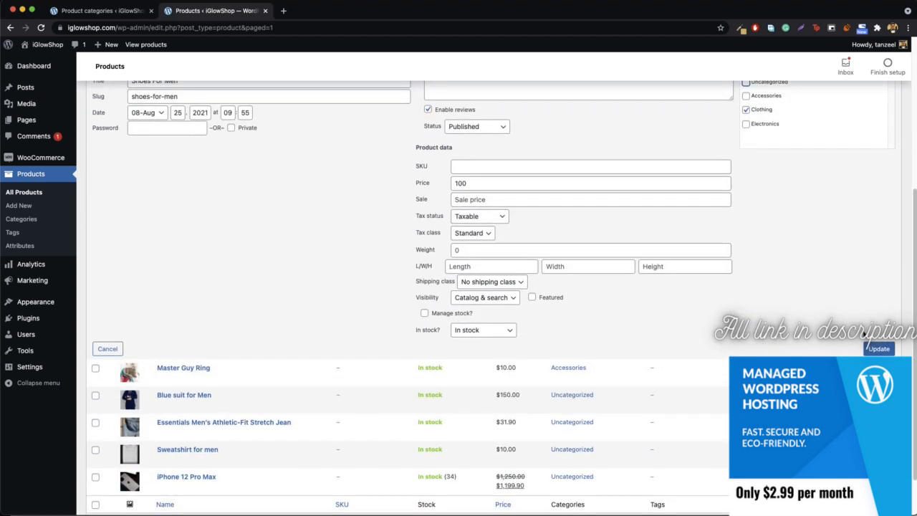
click(880, 349)
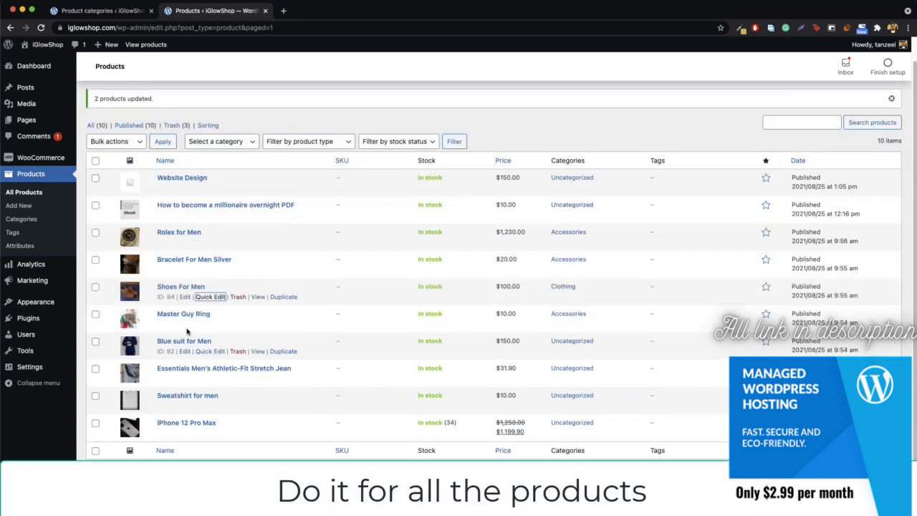
Quick edit Blue suit for Men and Essentials Men's Athletic-Fit Stretch Jean, replacing Uncategorized with the Clothing category on both
click(210, 351)
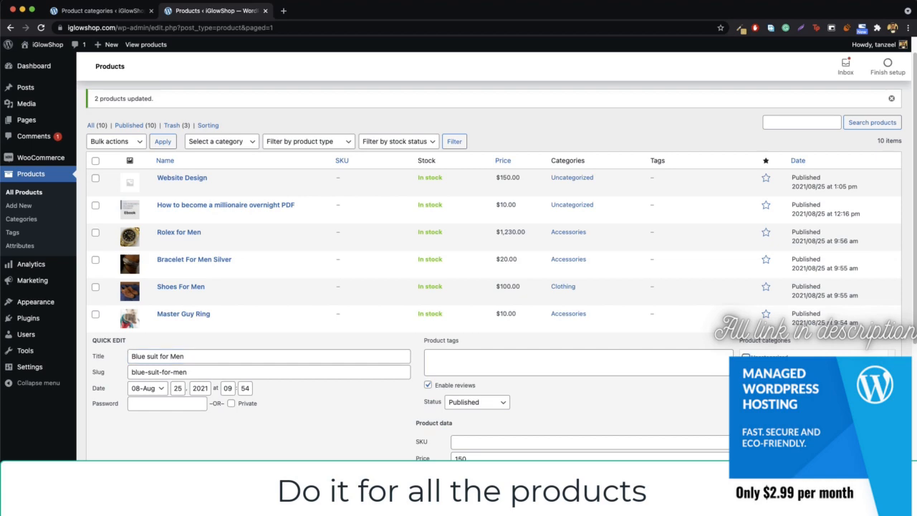
scroll(494, 286, down, 5)
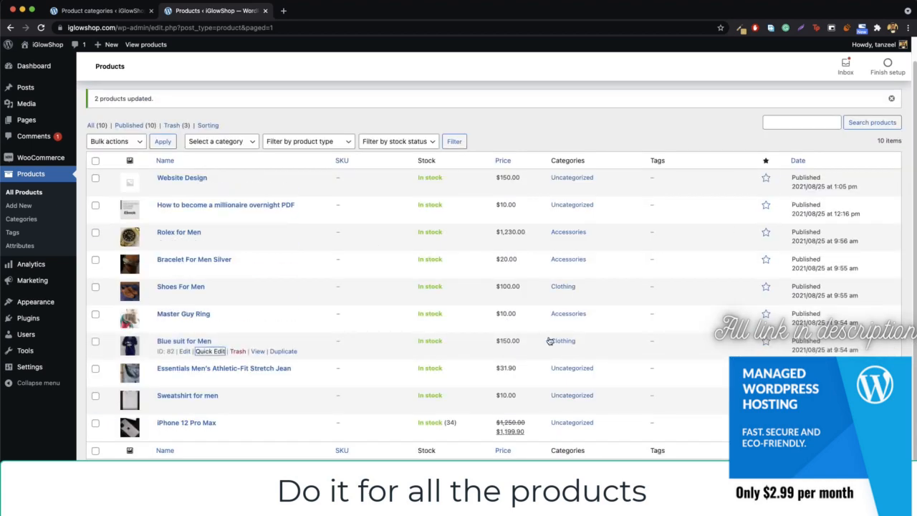
click(210, 378)
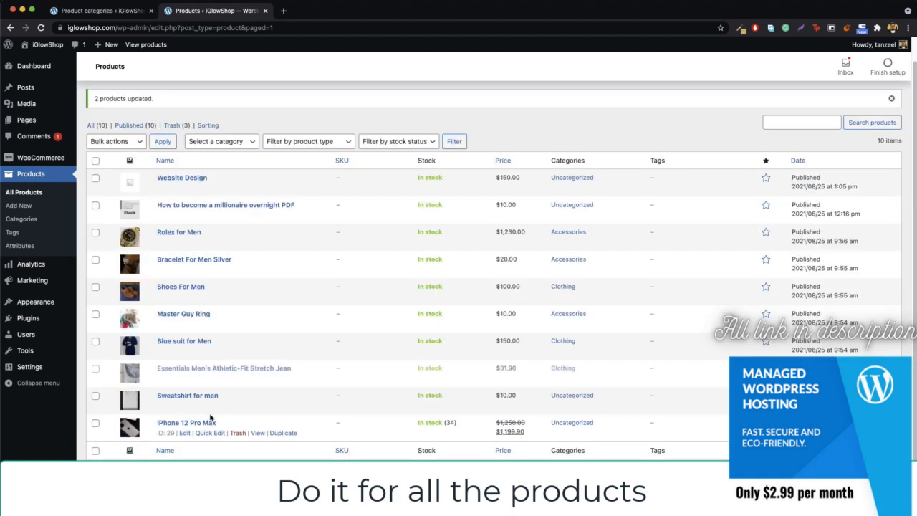
Quick edit Sweatshirt for men, replacing the Uncategorized category with Clothing, and update the product
click(210, 406)
scroll(209, 406, down, 3)
click(746, 226)
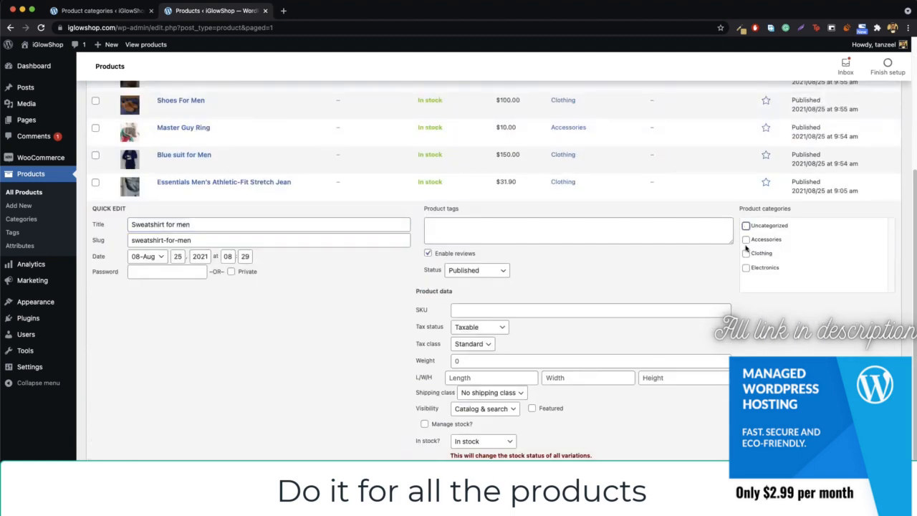
click(746, 253)
scroll(494, 286, down, 2)
click(875, 403)
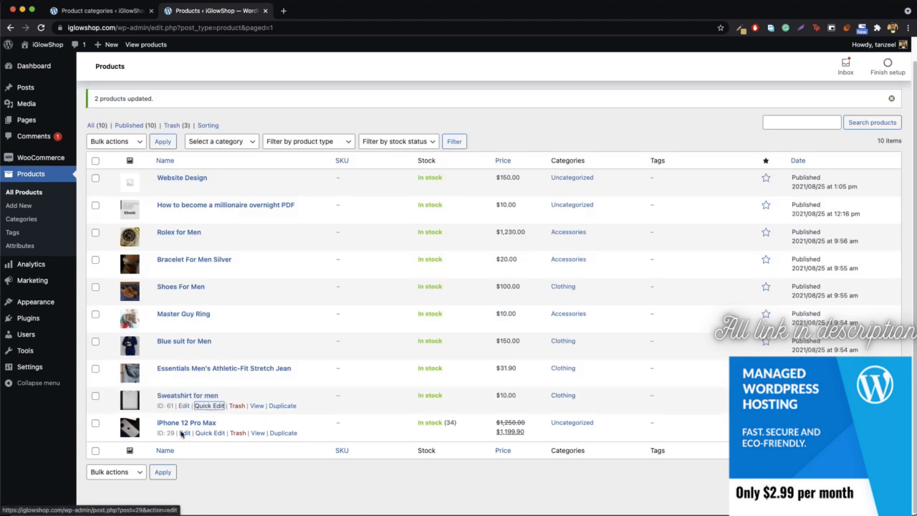
Open iPhone 12 Pro Max in the full product editor, change its category from Uncategorized to Electronics, and update it
click(184, 432)
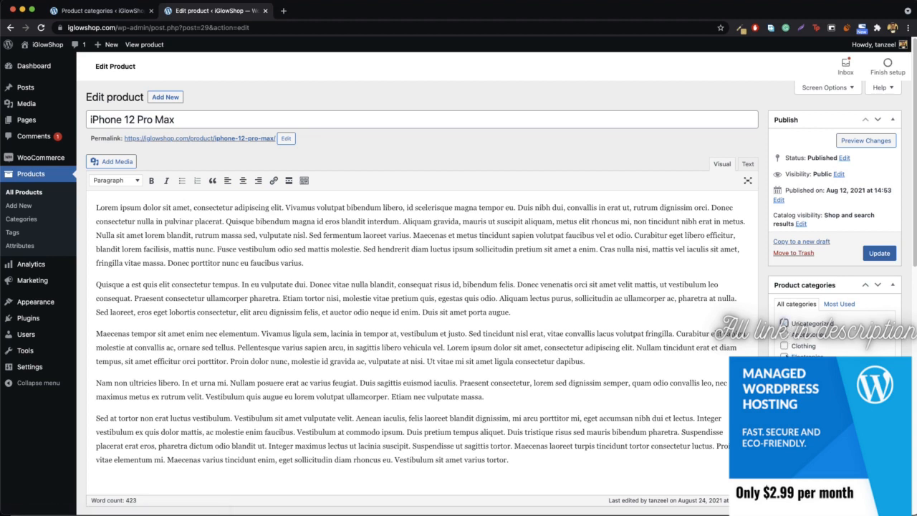
click(879, 254)
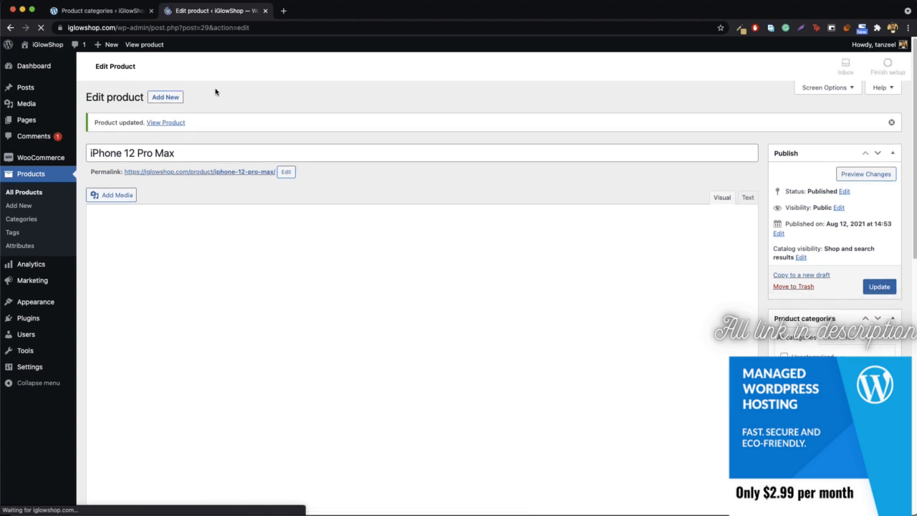
View the Electronics category's storefront page in a new tab from the product categories list, and close that tab
click(97, 11)
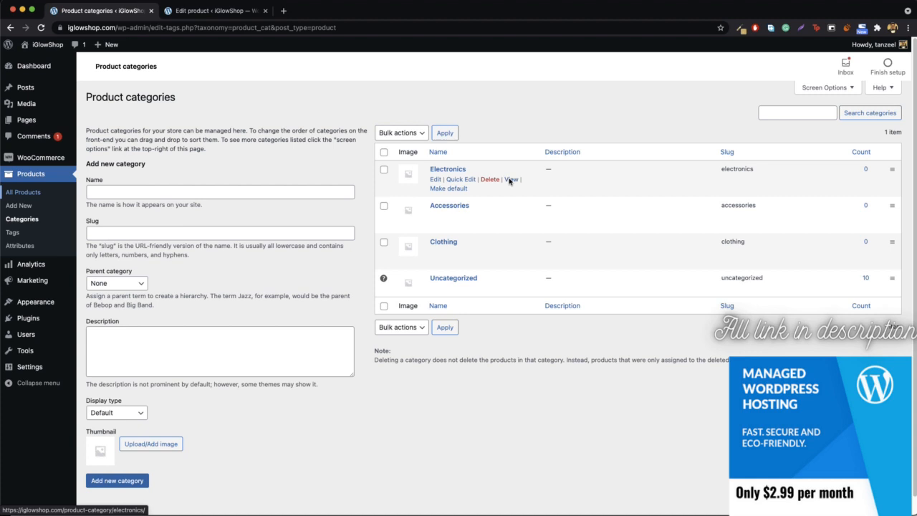
super+click(510, 179)
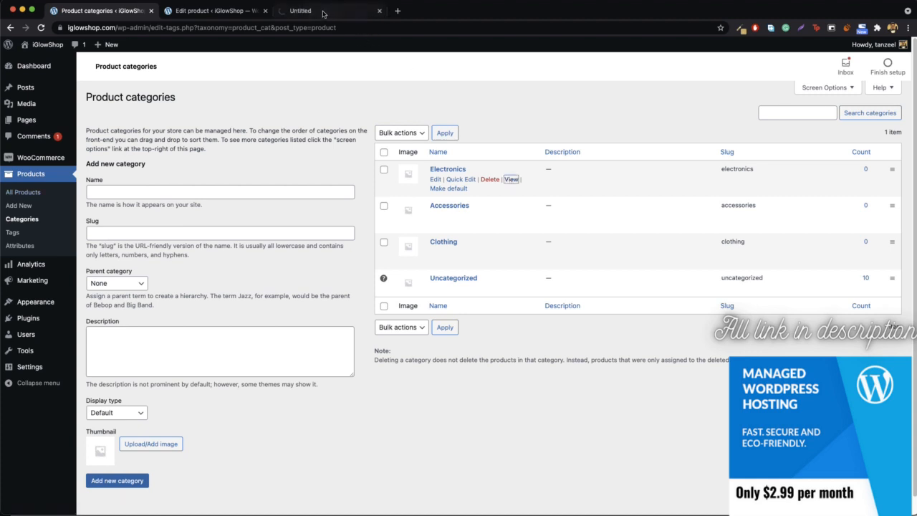
click(321, 11)
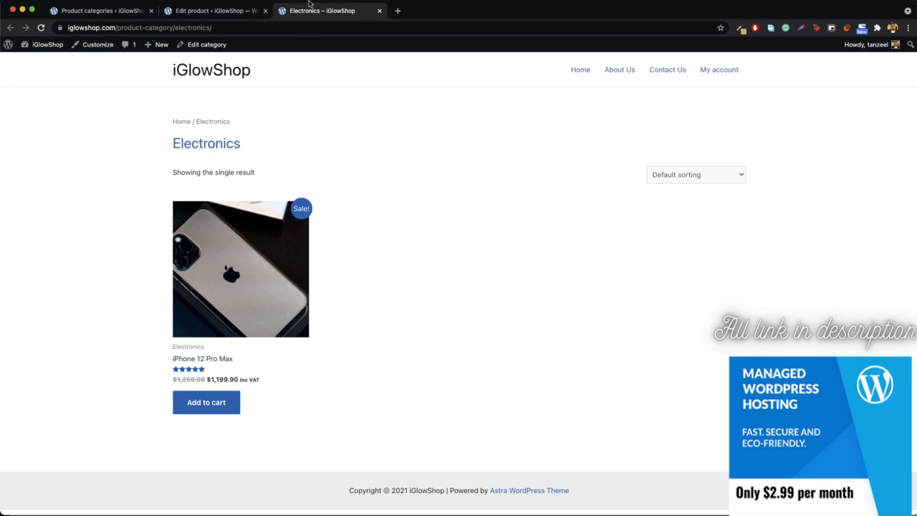
key(super+w)
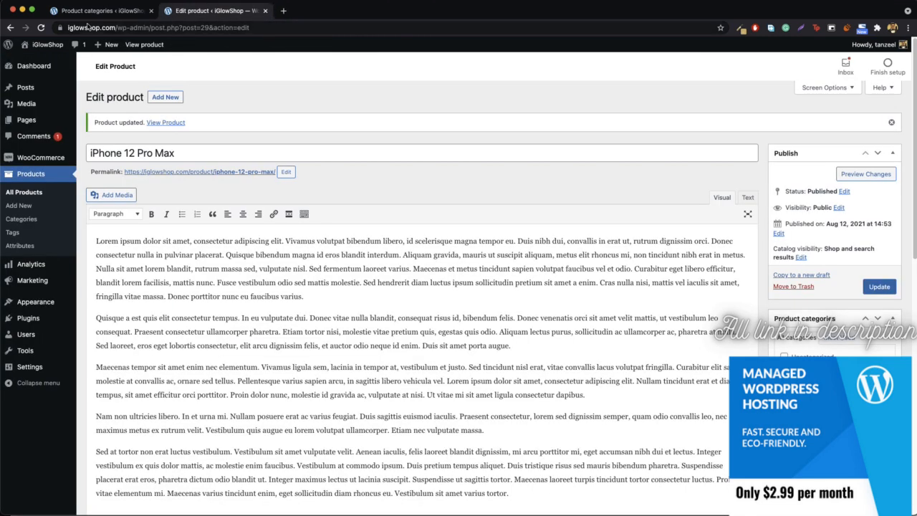
Return to the product categories list and view the Clothing category's storefront page in a new tab
click(82, 15)
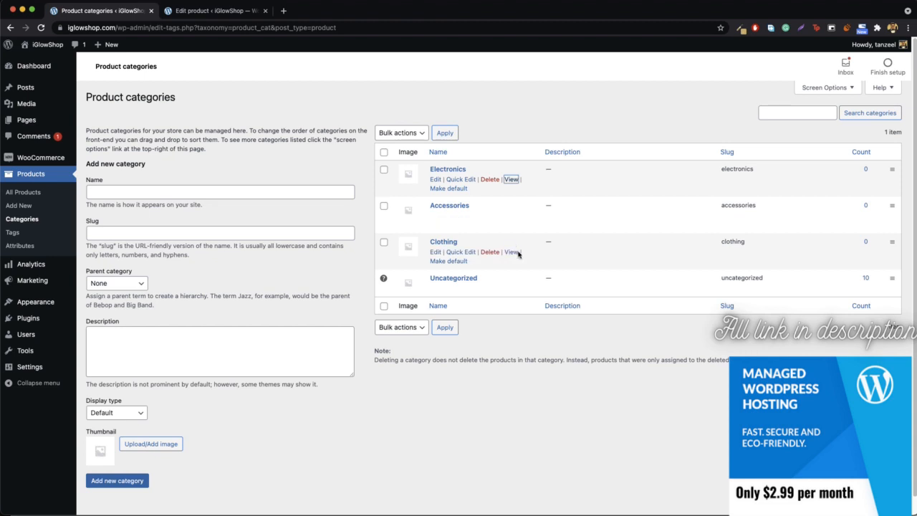
super+click(514, 254)
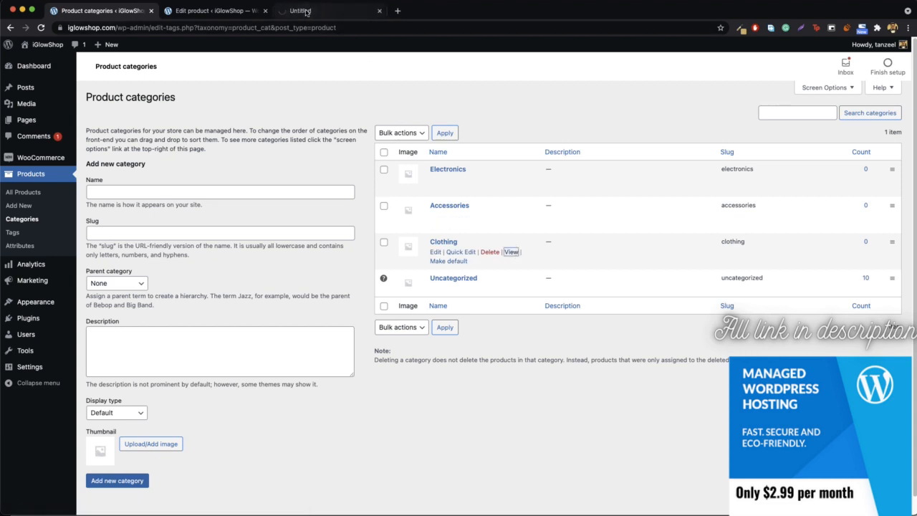
click(306, 12)
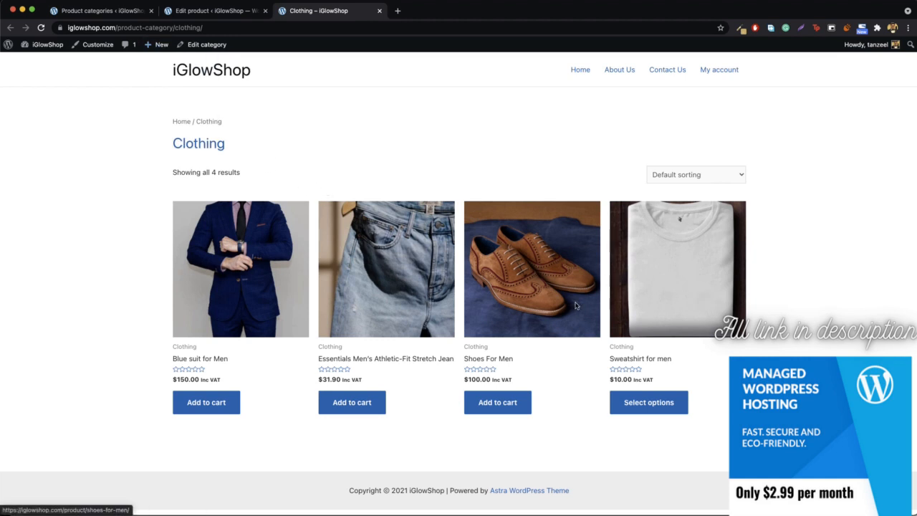
Open the Shoes For Men product page and examine its breadcrumb, category label and related products section
click(518, 273)
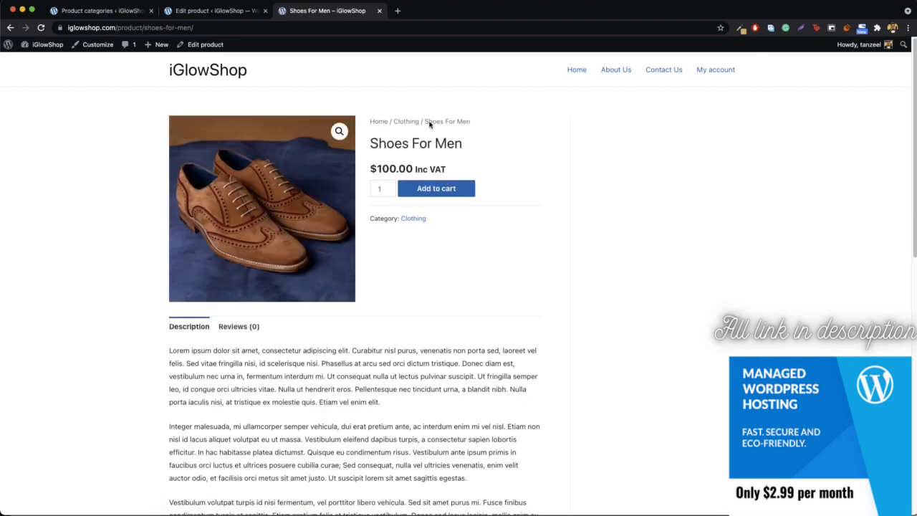
scroll(457, 230, down, 1)
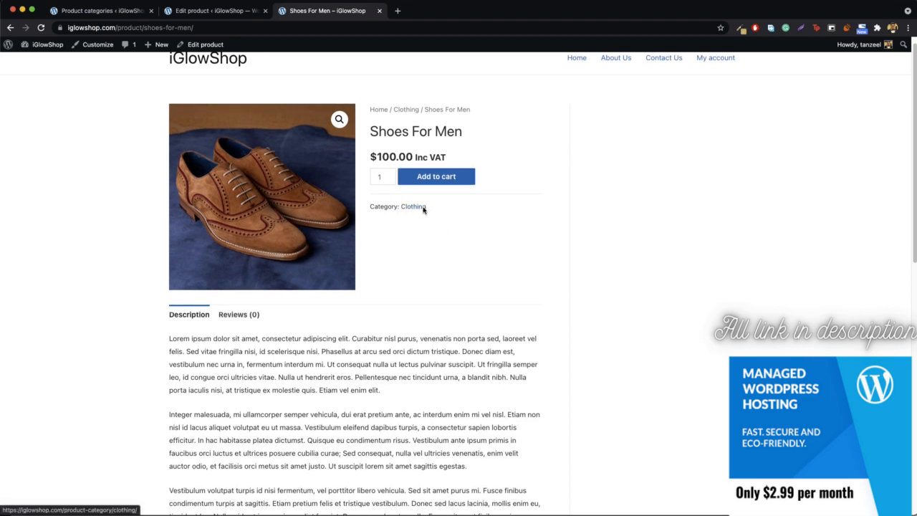
scroll(442, 256, down, 10)
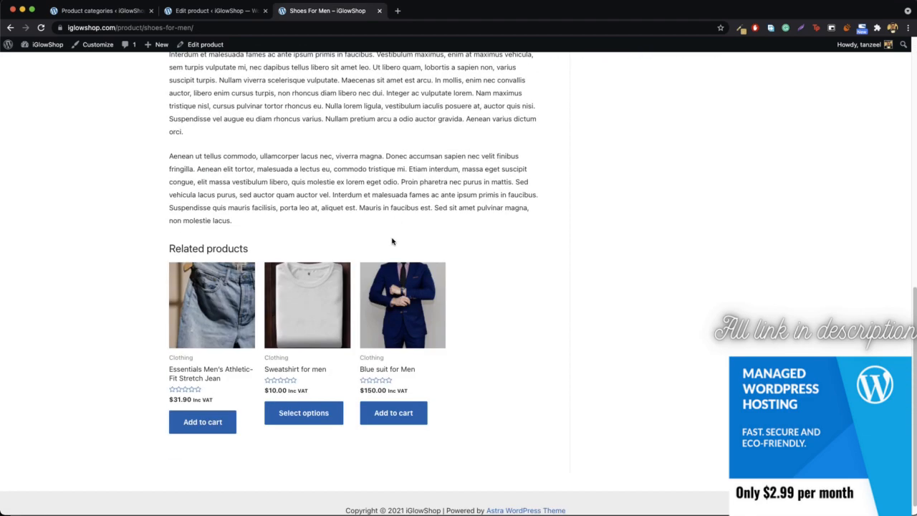
drag(166, 235, 251, 233)
click(275, 231)
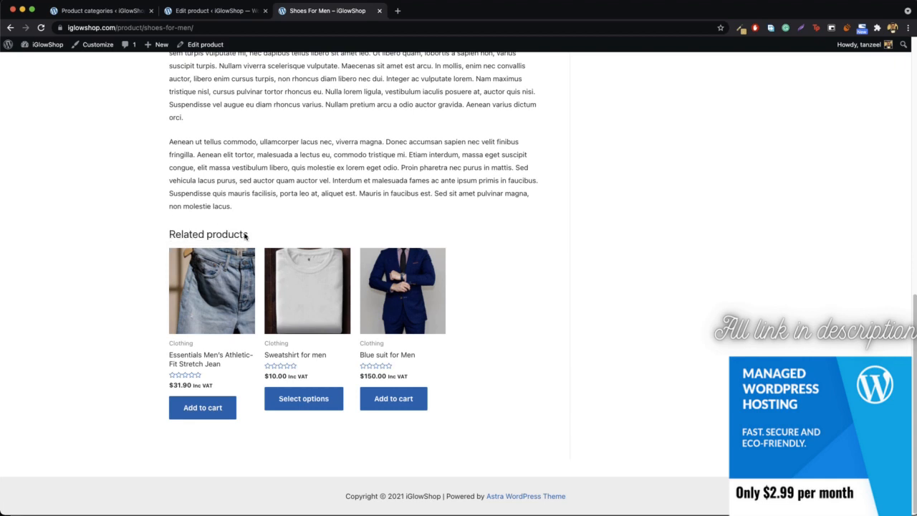
drag(160, 238, 251, 233)
click(271, 234)
scroll(326, 273, up, 6)
scroll(327, 273, up, 2)
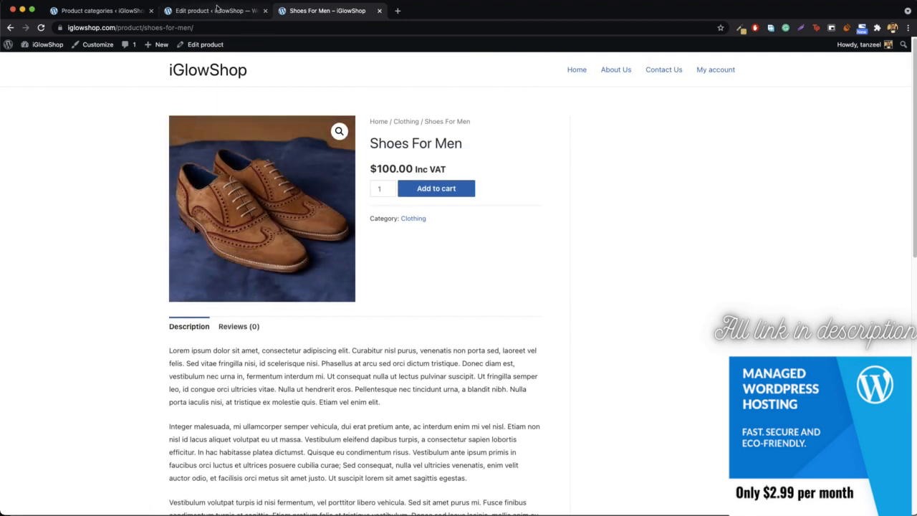
Return to the product categories page and add a category named Shirts with Clothing as its parent
click(214, 11)
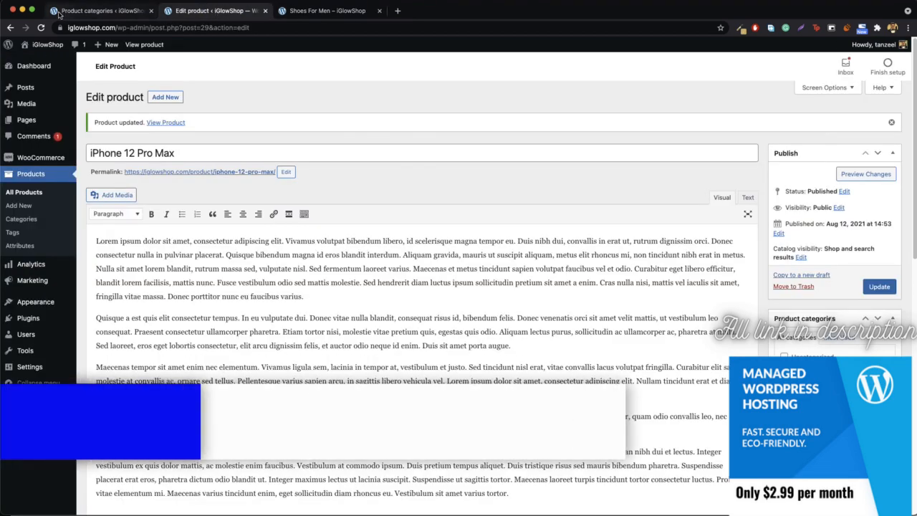
click(146, 14)
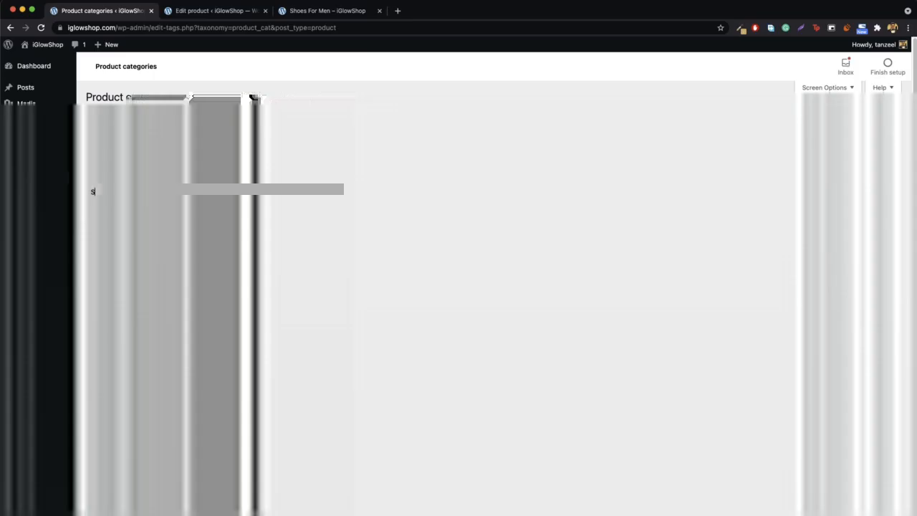
text(ho)
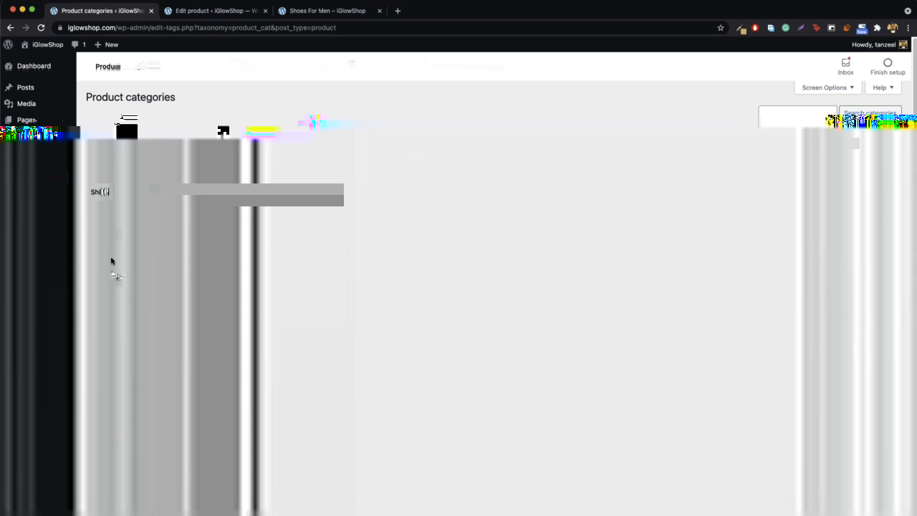
click(114, 282)
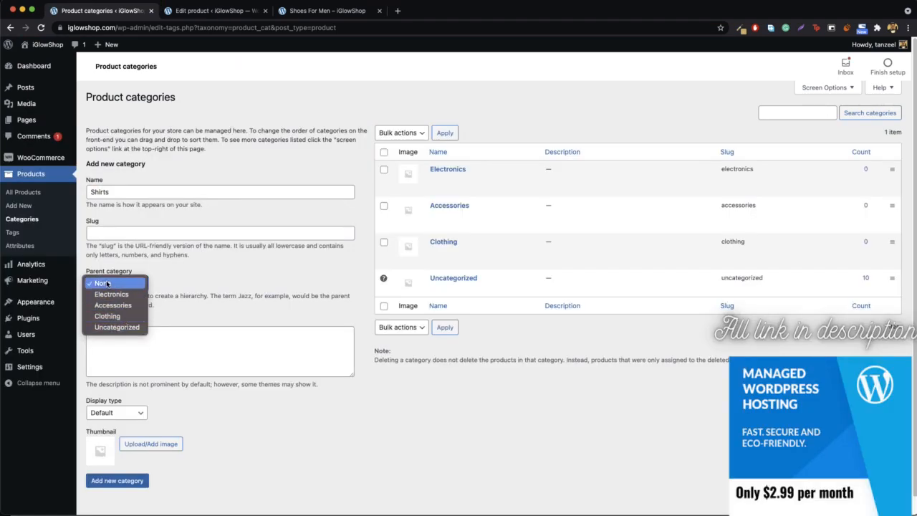
click(115, 316)
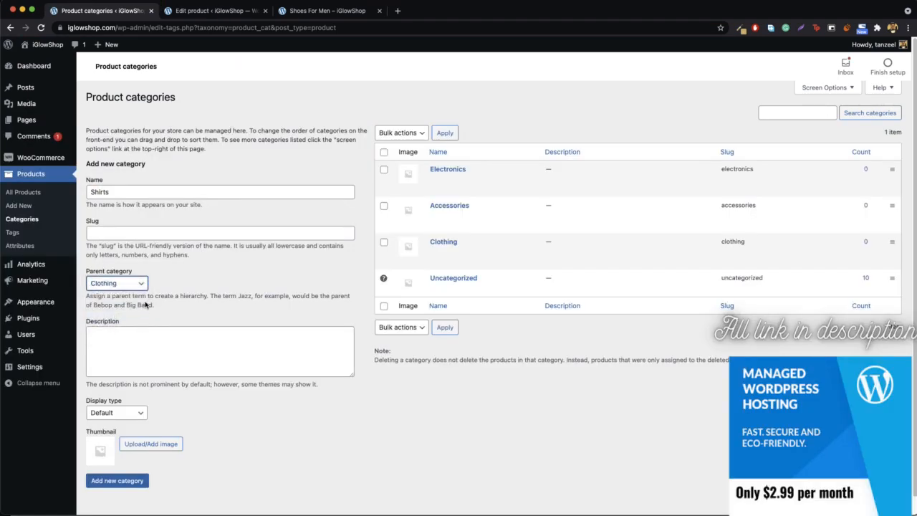
scroll(145, 305, down, 1)
click(117, 462)
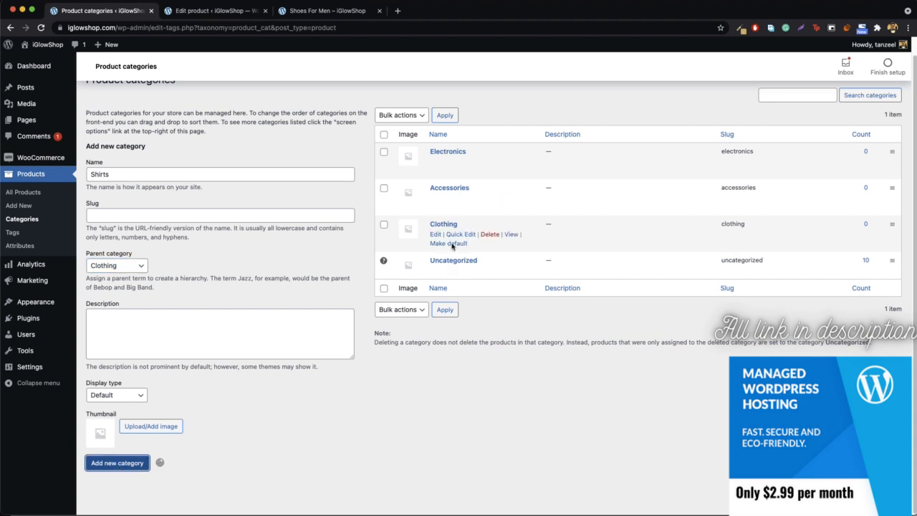
Add a category named Bottoms under the Clothing parent category
click(134, 174)
text(Bottoms)
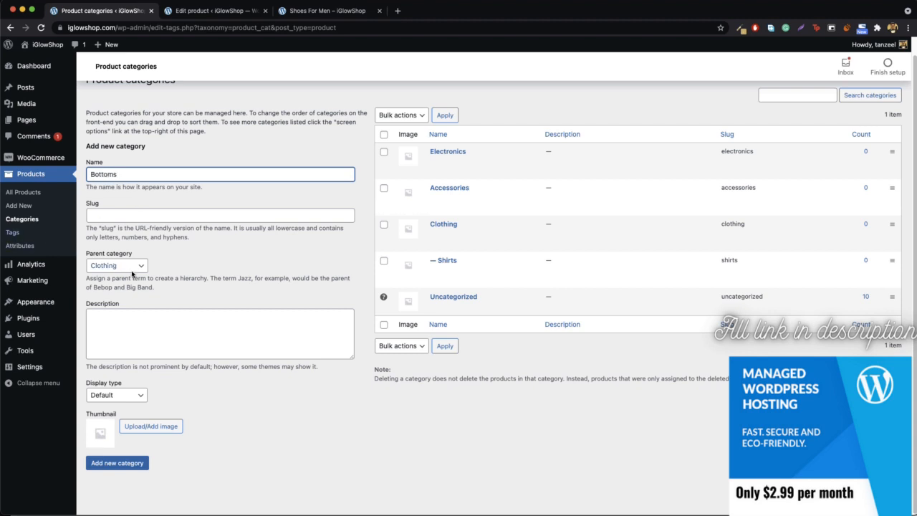
click(118, 464)
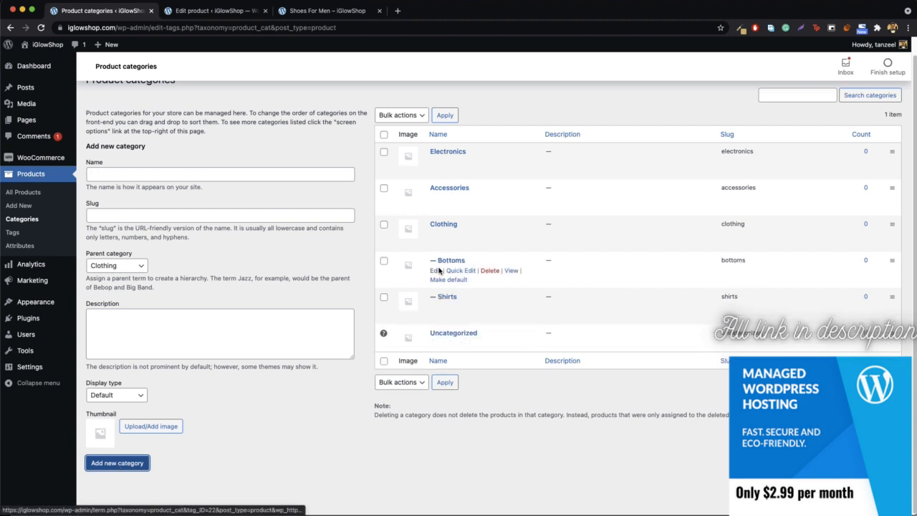
Add a category named Shoes under the Clothing parent category
click(113, 178)
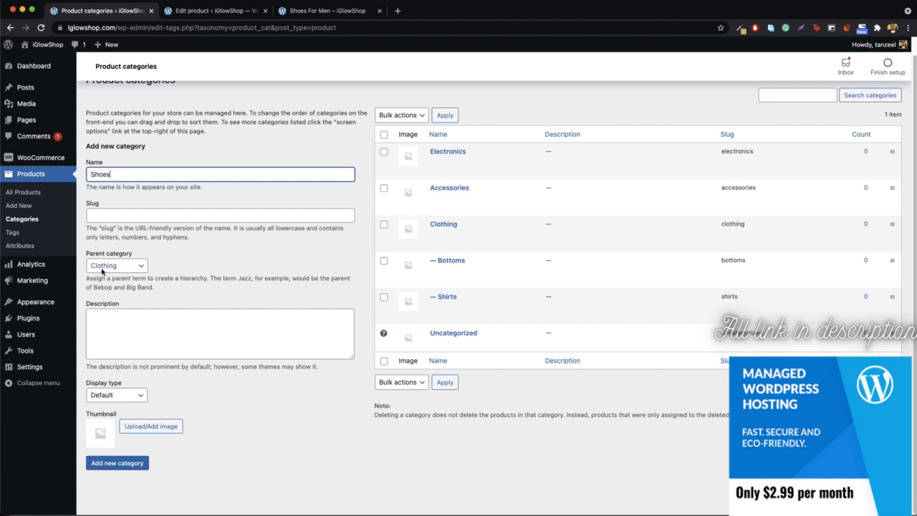
click(125, 465)
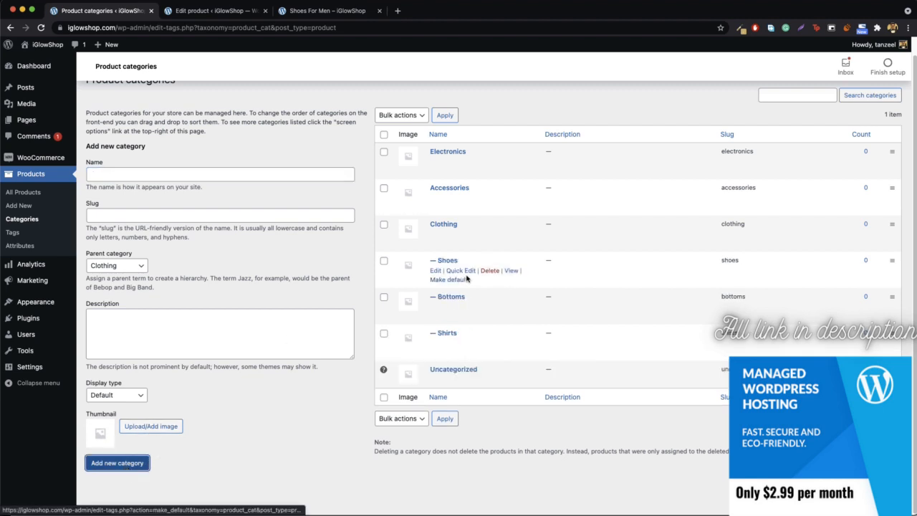
Go to the list of all products and move Shoes For Men from the Clothing category to its Shoes subcategory
click(215, 11)
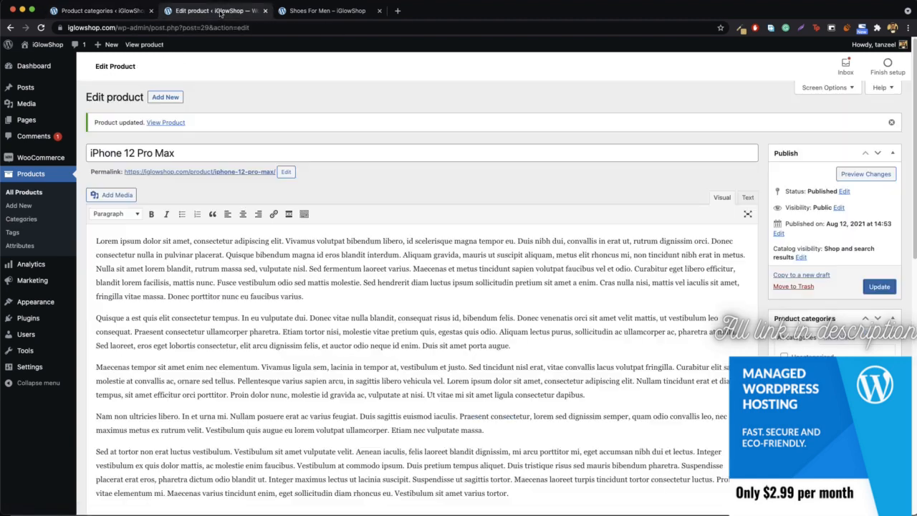
click(24, 195)
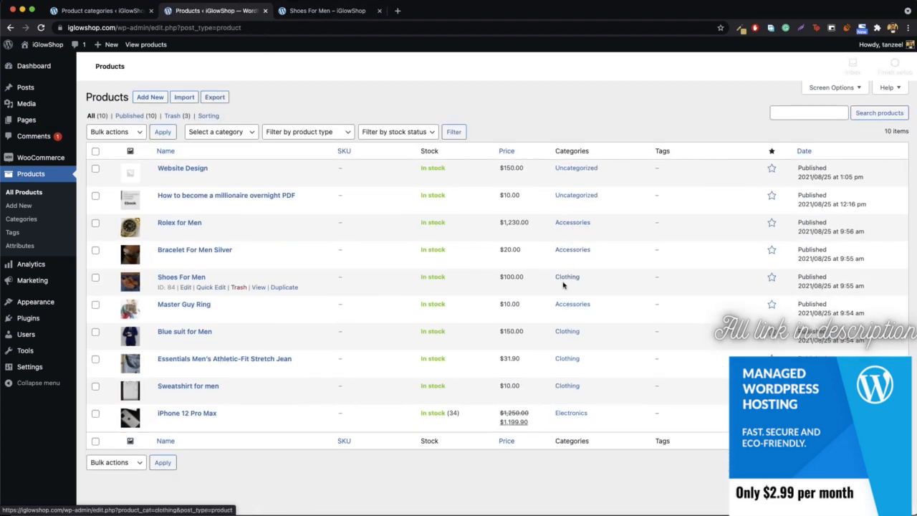
click(211, 287)
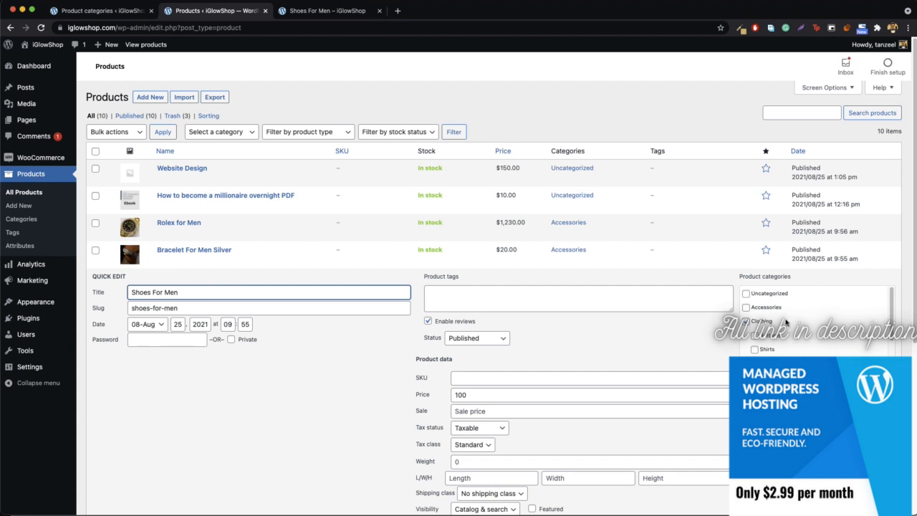
scroll(777, 337, down, 2)
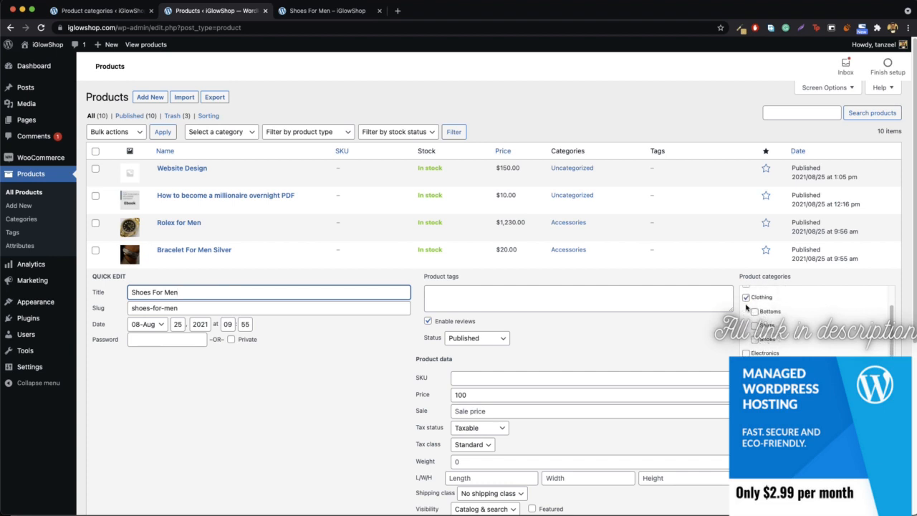
click(746, 297)
click(755, 340)
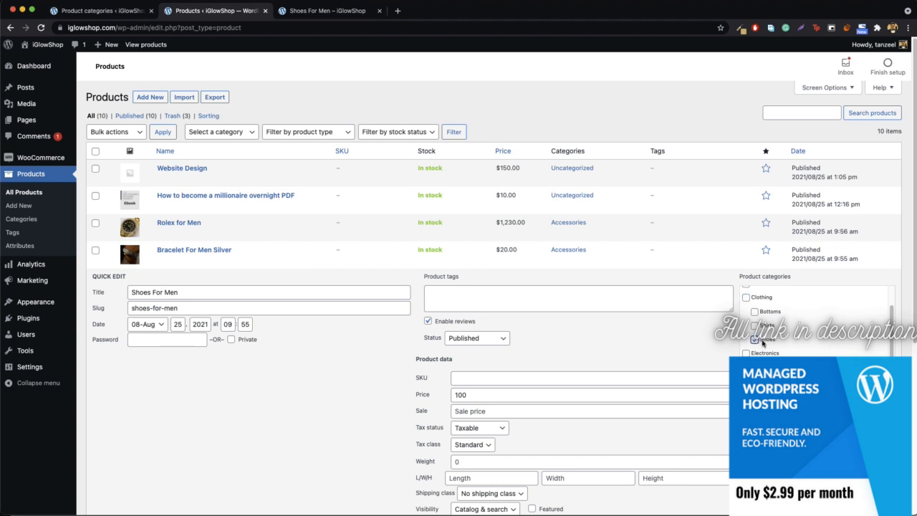
scroll(755, 341, down, 5)
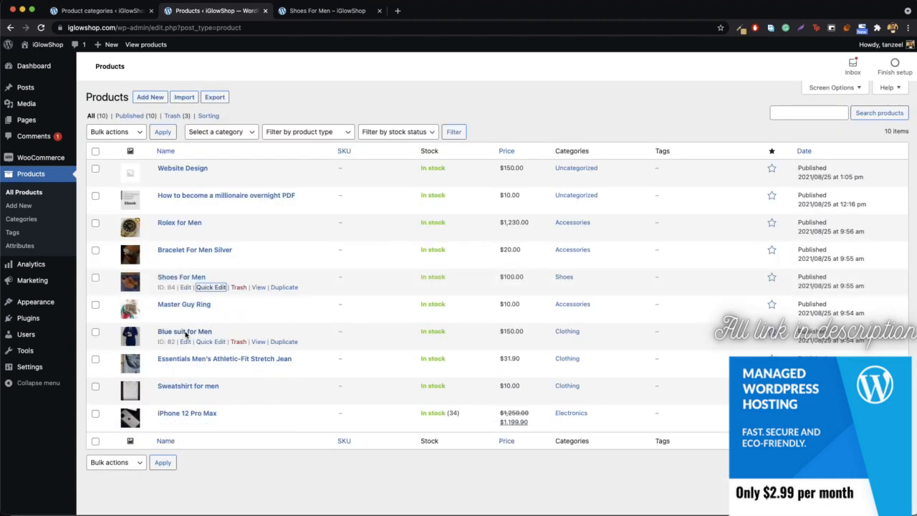
Quick-edit Blue suit for Men to replace its Clothing category with the Shirts subcategory and save the update
click(207, 344)
scroll(207, 348, down, 4)
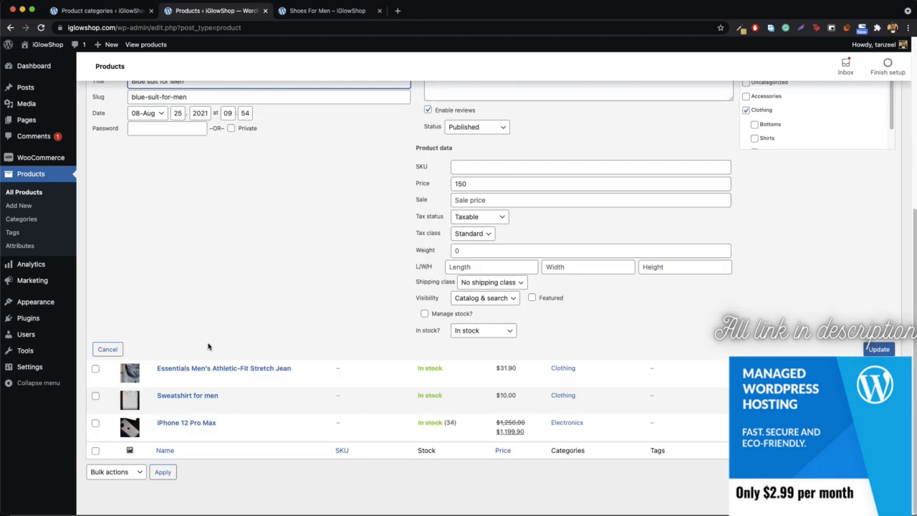
scroll(713, 328, up, 3)
click(746, 290)
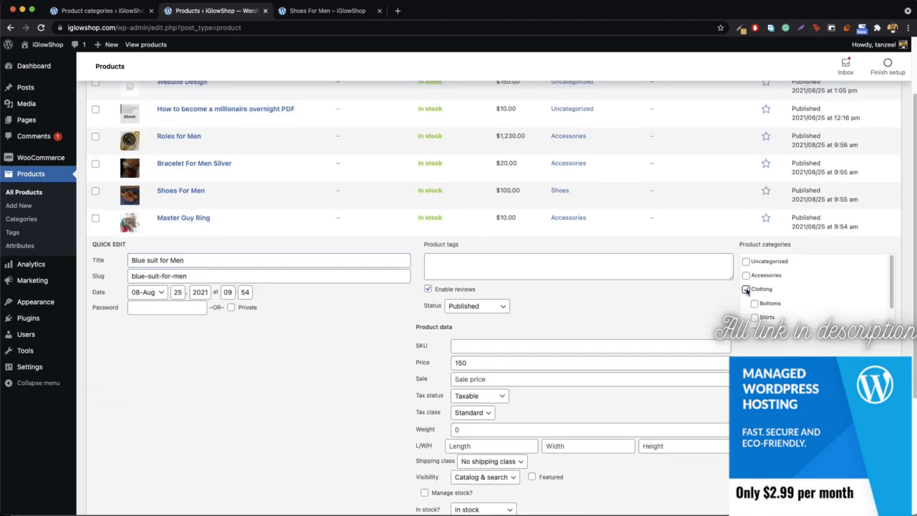
scroll(757, 317, down, 1)
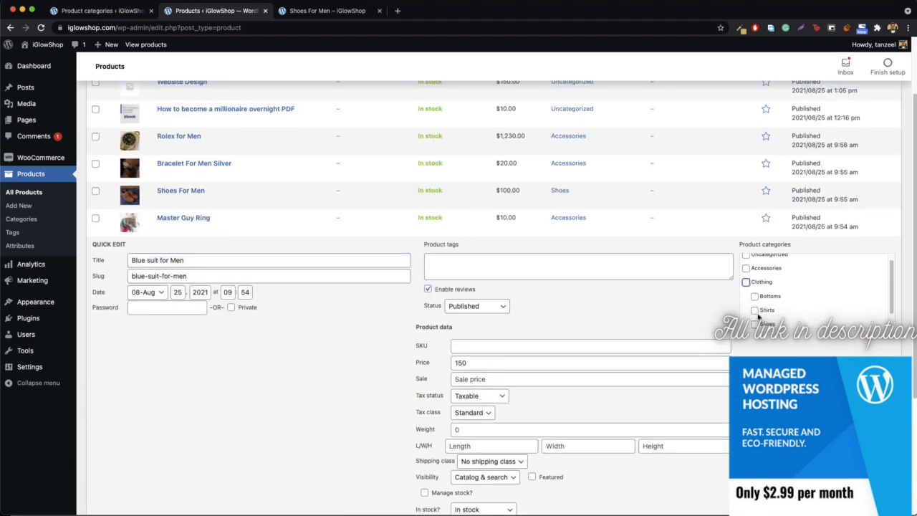
click(755, 310)
scroll(756, 310, down, 2)
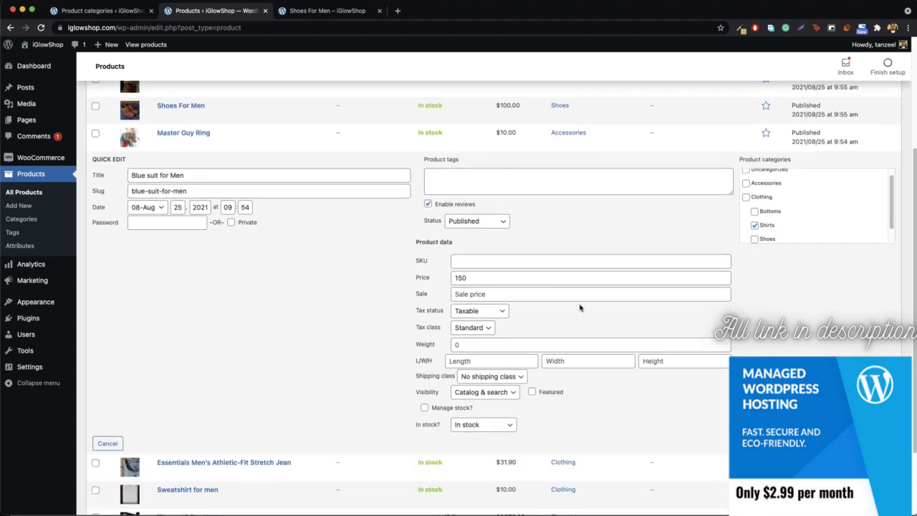
key(Return)
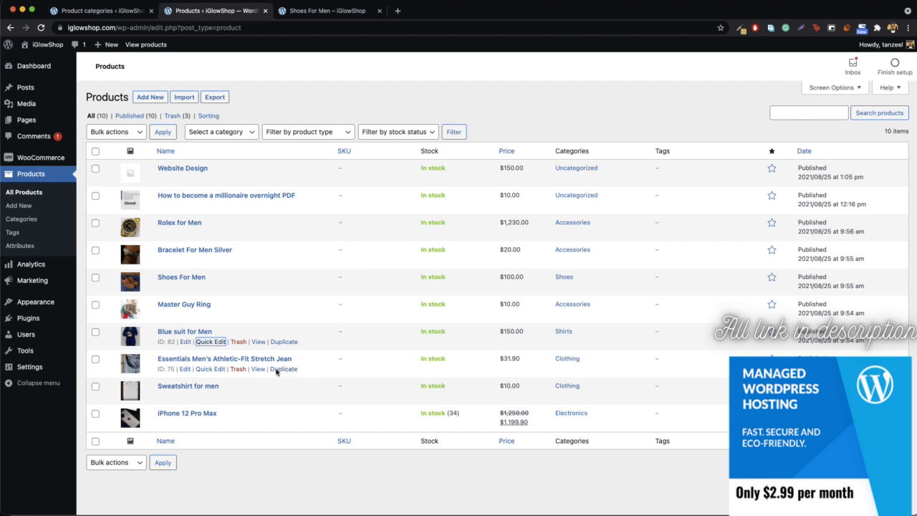
Quick-edit Essentials Men's Athletic-Fit Stretch Jean to replace its Clothing category with the Bottoms subcategory and save it
click(215, 369)
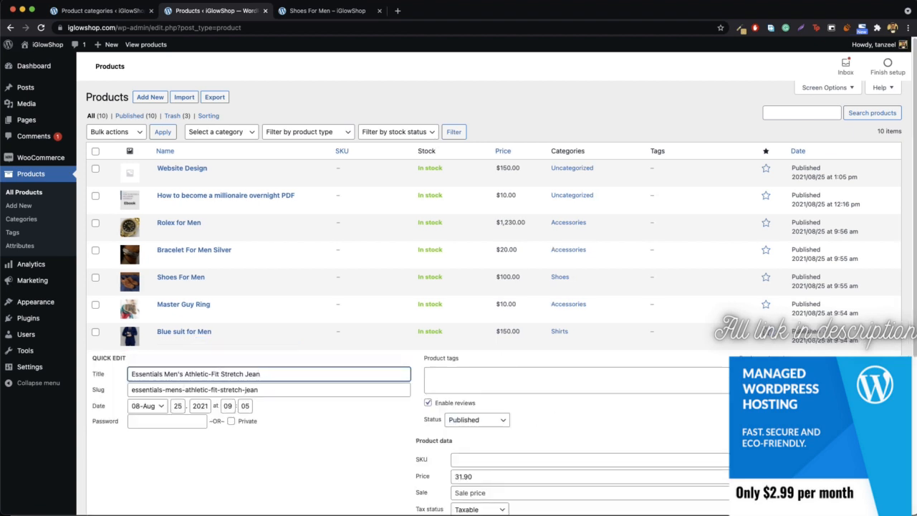
click(748, 391)
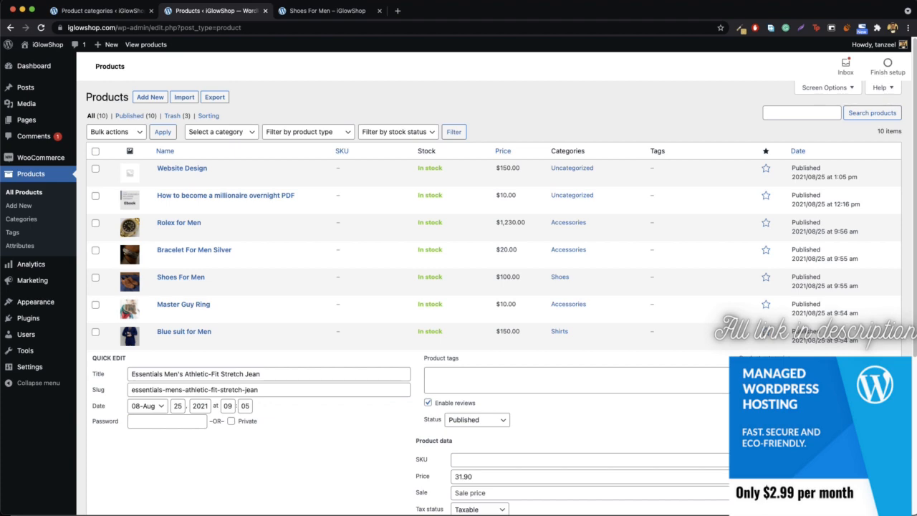
scroll(748, 390, down, 5)
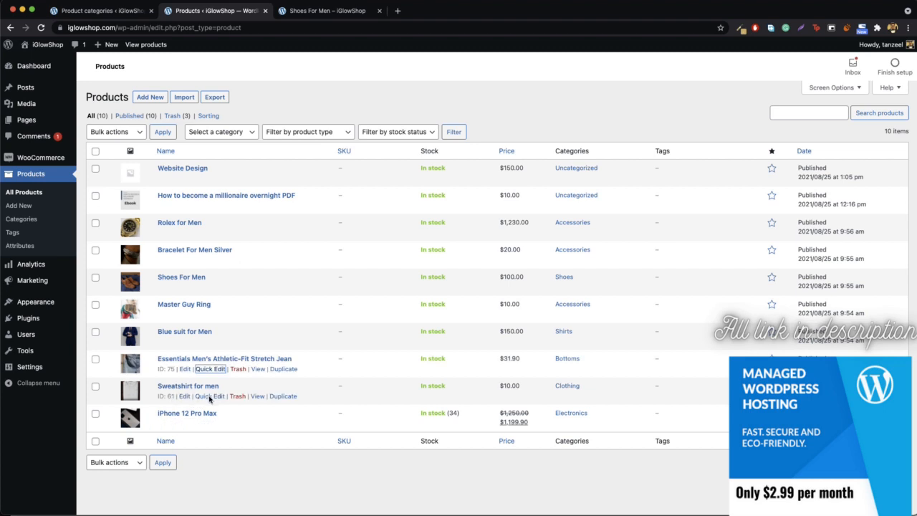
Reassign Sweatshirt for men from the Clothing category to the Shirts subcategory with a quick edit
click(209, 396)
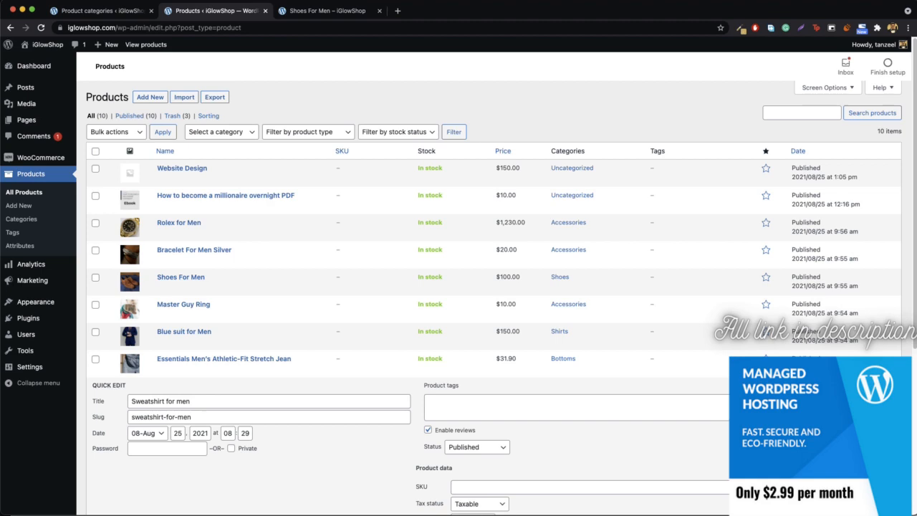
scroll(458, 287, down, 5)
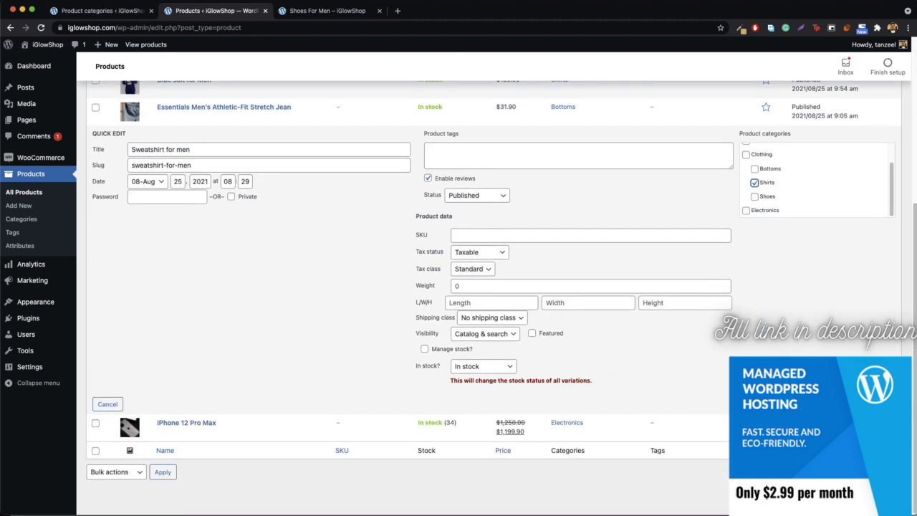
key(Escape)
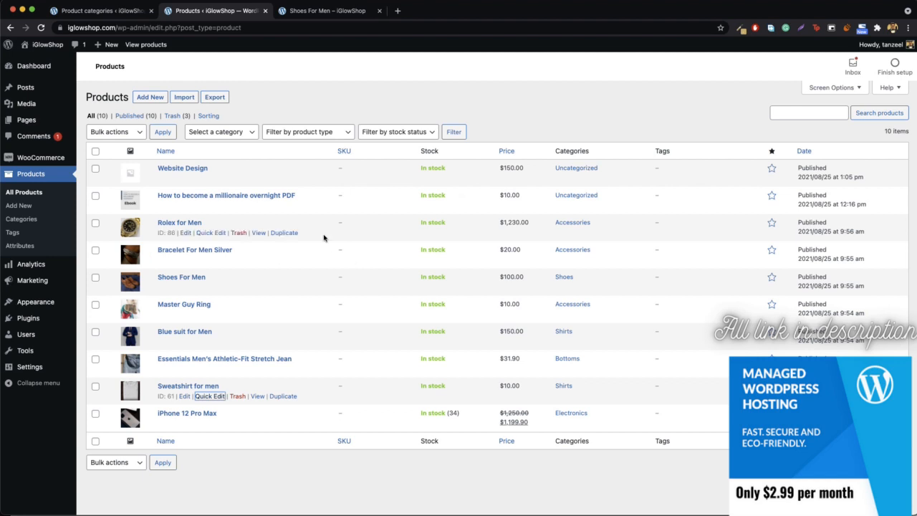
Return to the product categories page and view the Clothing category's storefront page in a new tab
click(108, 11)
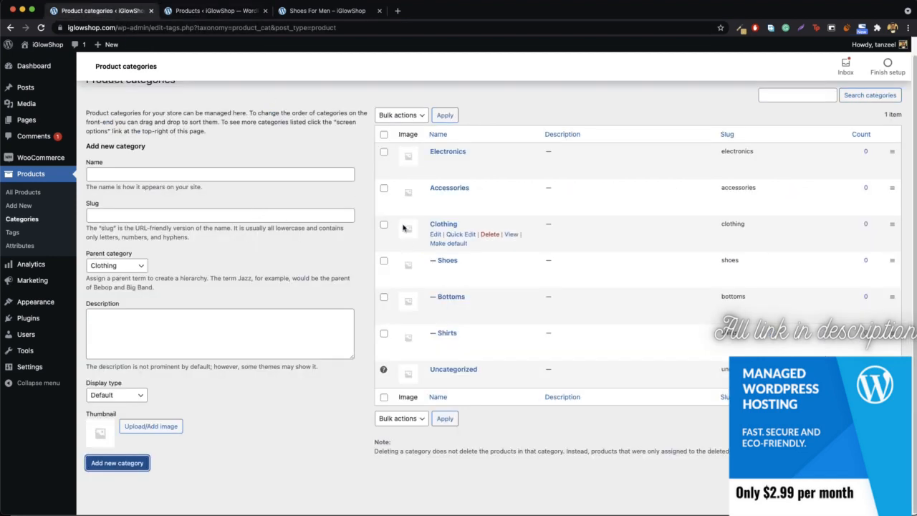
right_click(513, 237)
click(551, 243)
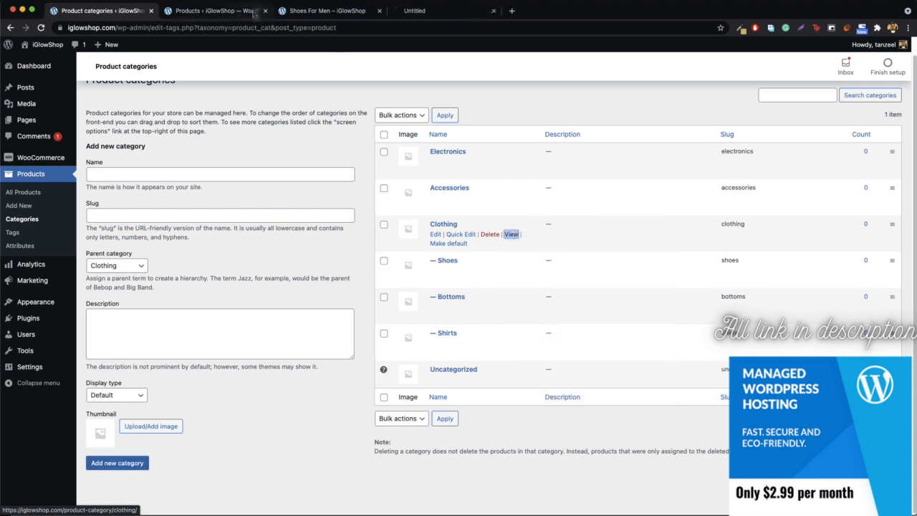
click(431, 16)
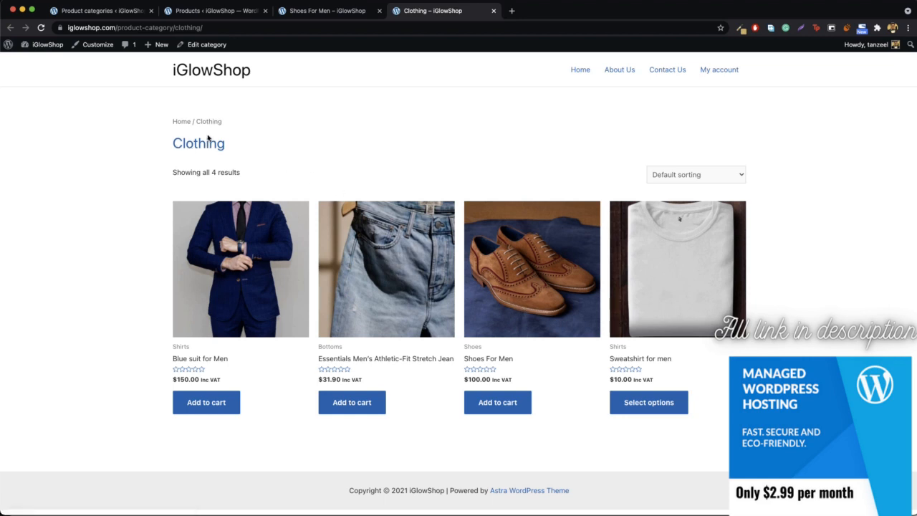
Reload the product categories page to check the product count of each category and subcategory
click(107, 10)
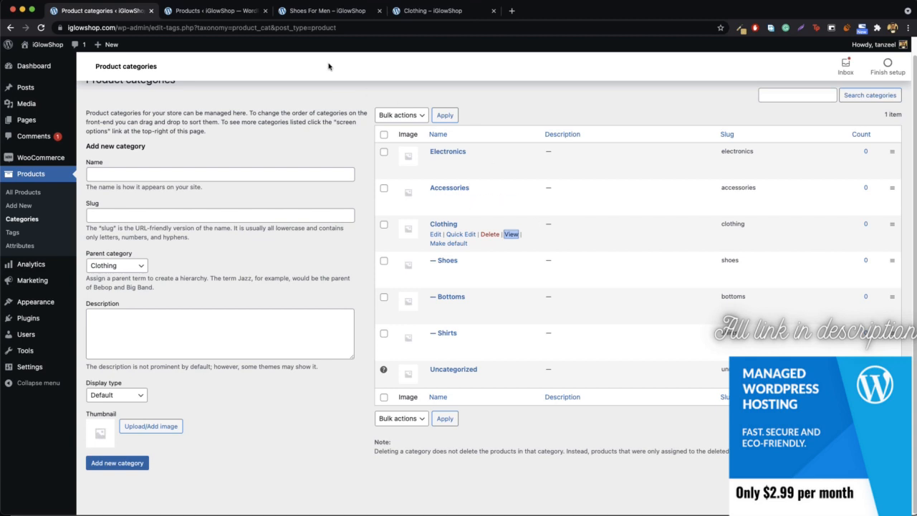
click(308, 28)
key(Return)
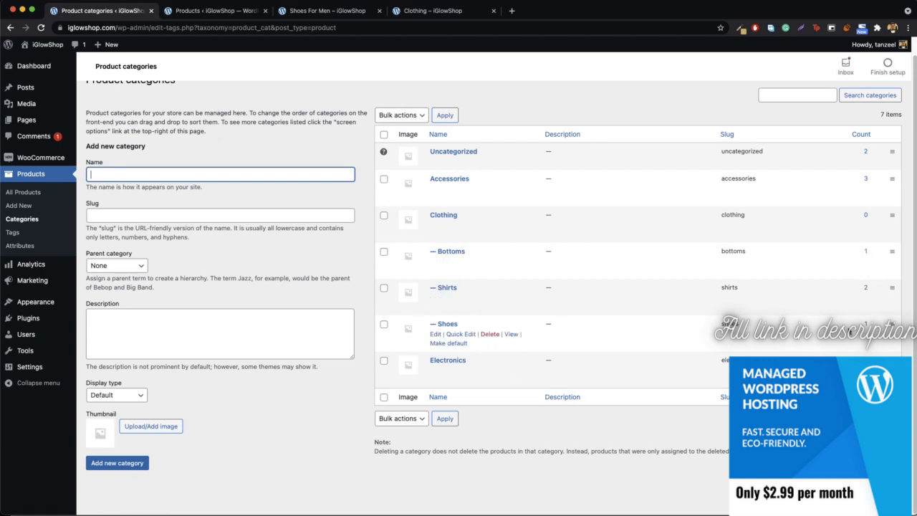
From the Clothing storefront page, open the Blue suit for Men product and follow its breadcrumb to the Shirts category
click(429, 10)
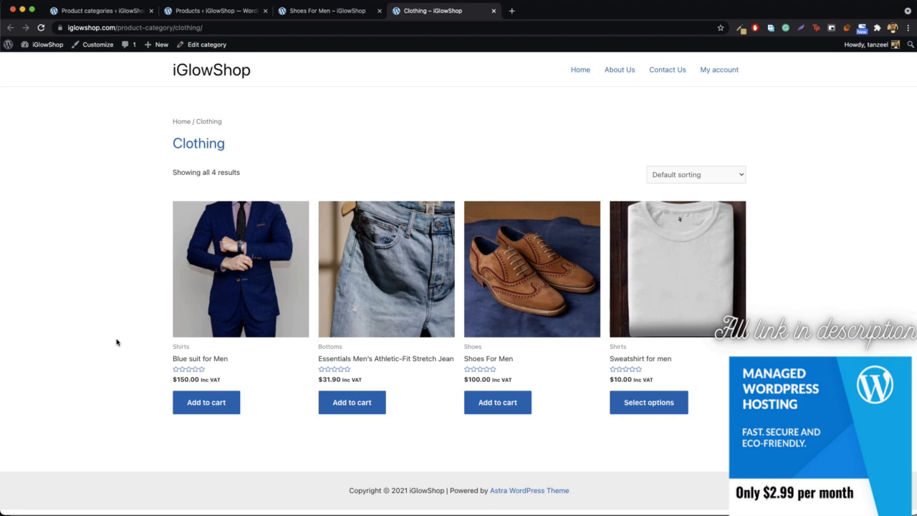
click(202, 362)
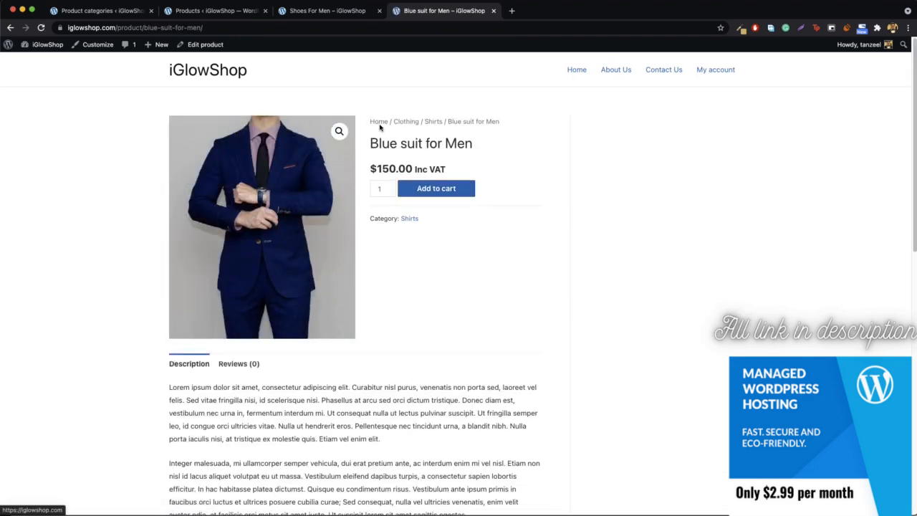
click(428, 124)
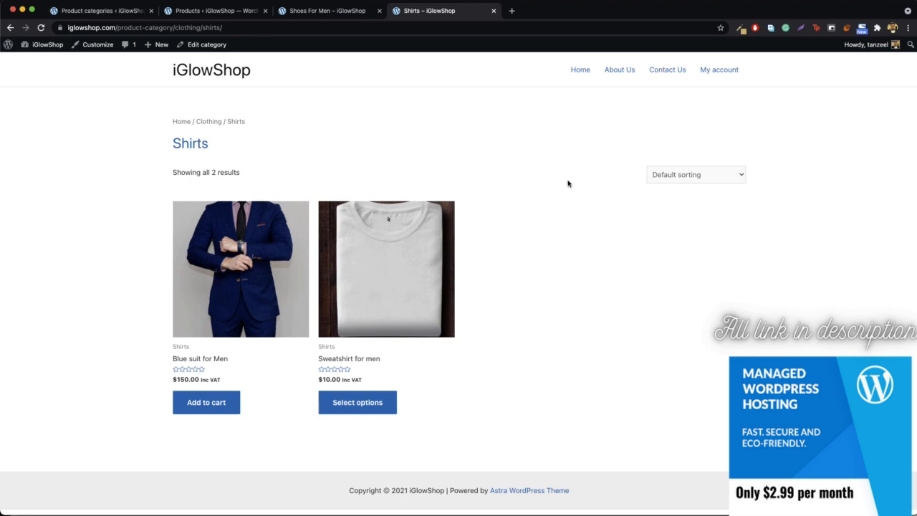
Reopen the Blue suit for Men product page and examine its breadcrumb and related products section
click(254, 266)
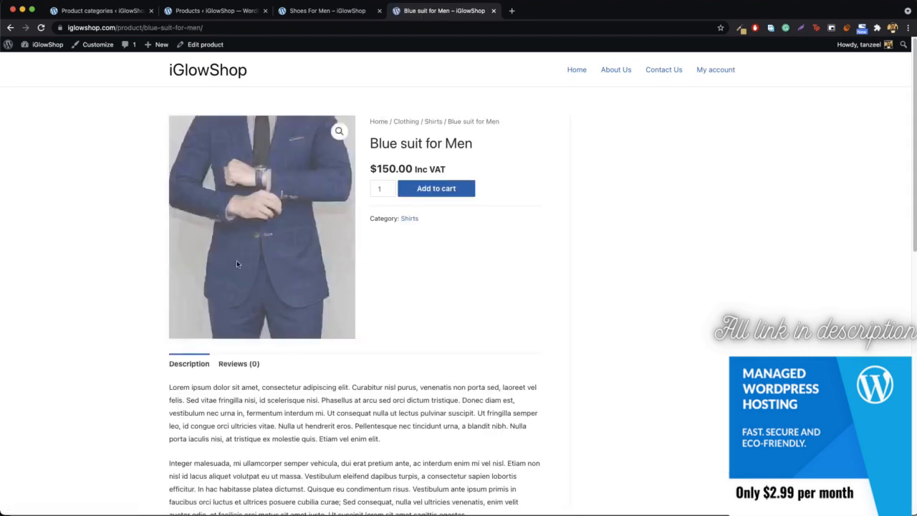
scroll(452, 253, down, 3)
scroll(452, 253, down, 8)
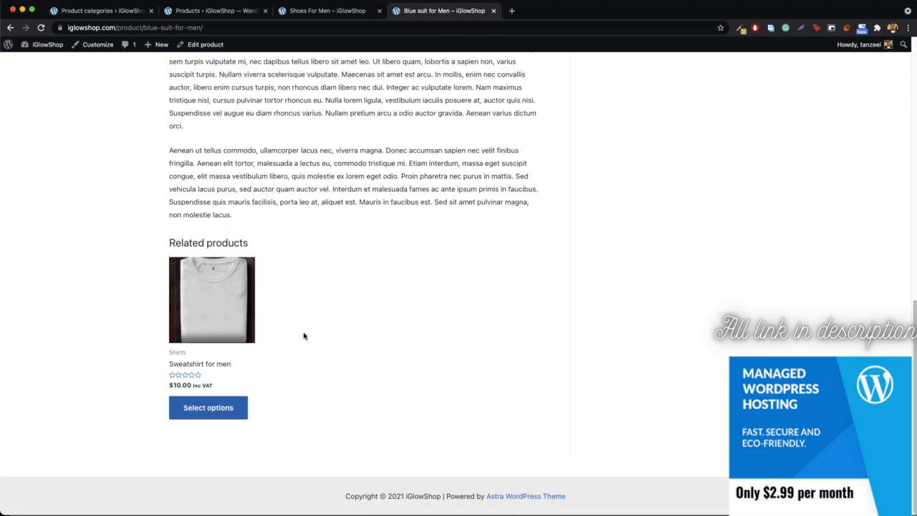
scroll(236, 287, up, 15)
scroll(205, 404, down, 10)
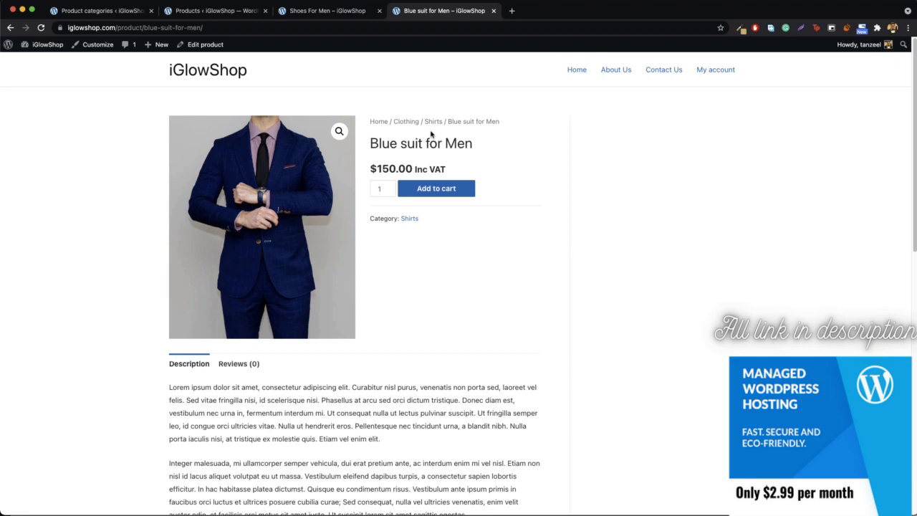
scroll(348, 301, down, 10)
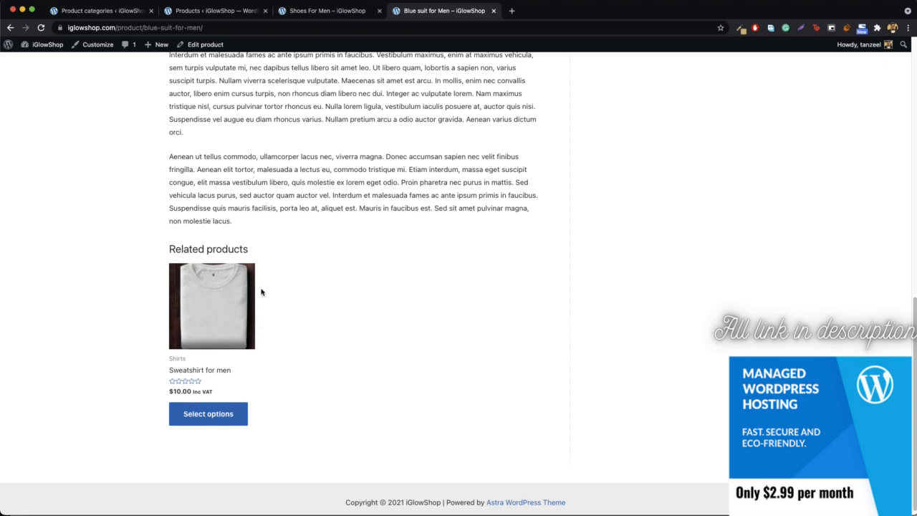
scroll(443, 303, up, 10)
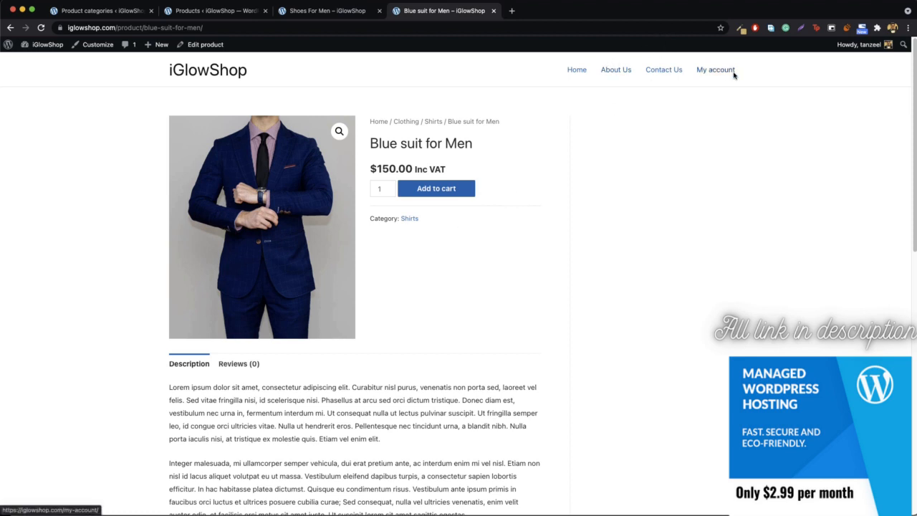
Open the site's menu editor and show its Screen Options to check which menu item types are enabled
mouse_move(30, 46)
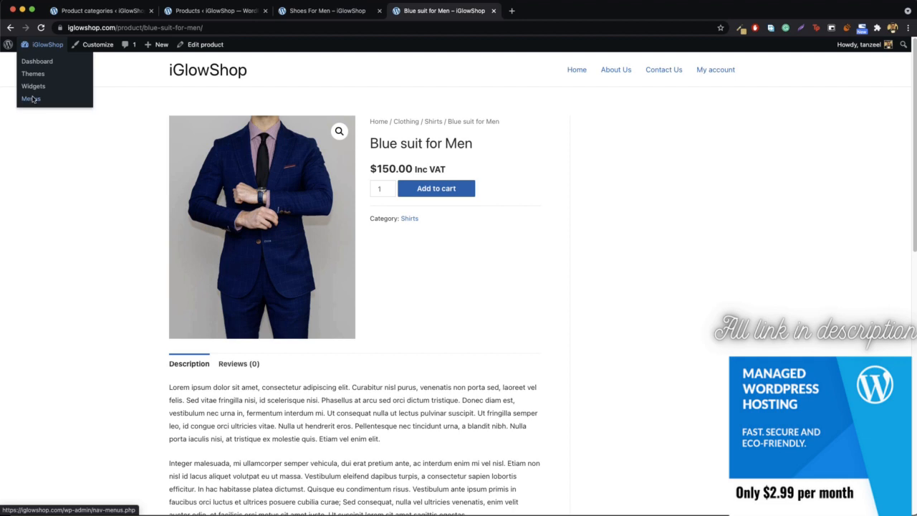
click(75, 87)
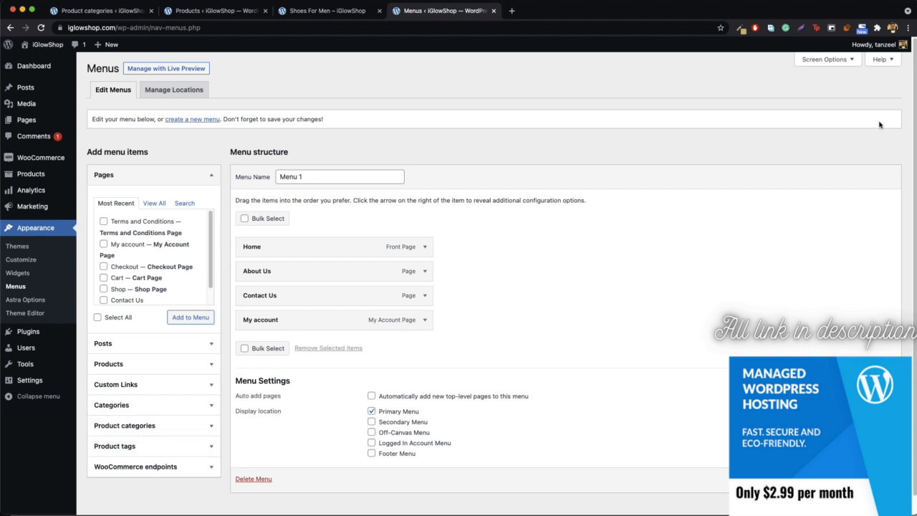
click(809, 60)
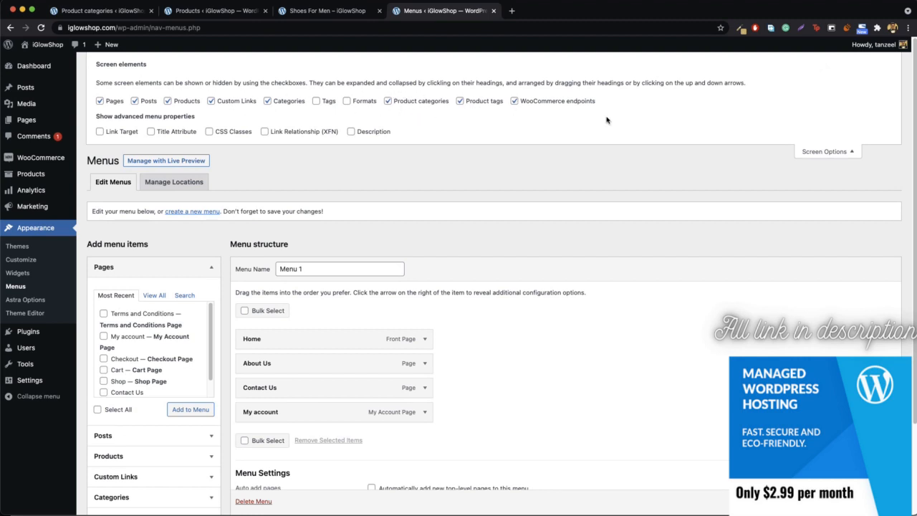
Hide the Screen Options and add every product category and subcategory except Uncategorized to Menu 1
click(836, 151)
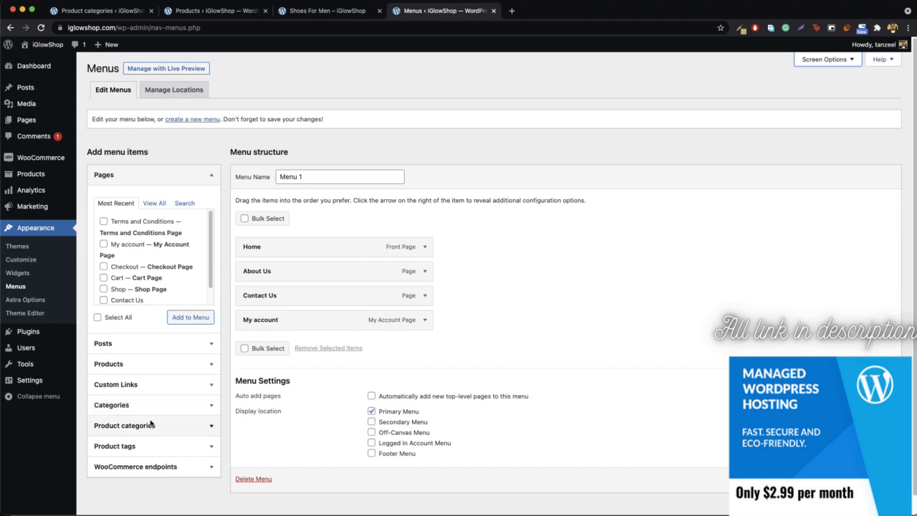
click(148, 426)
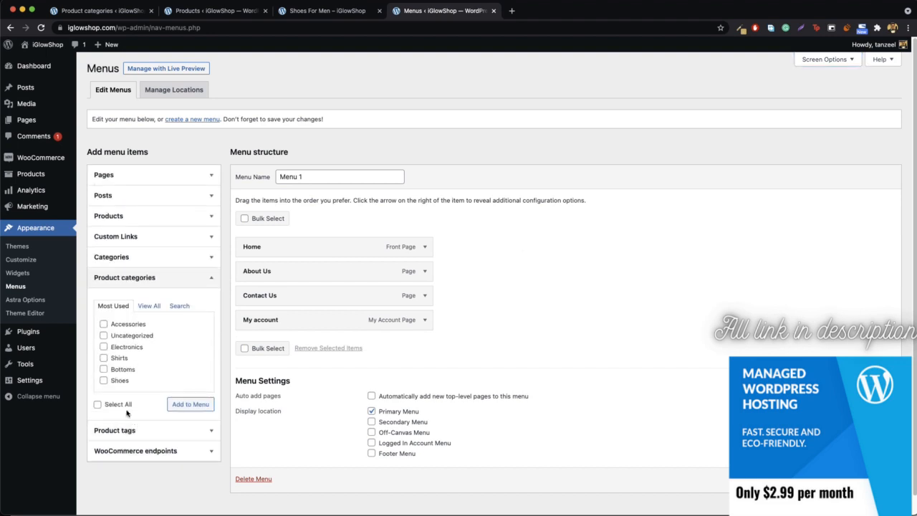
click(149, 308)
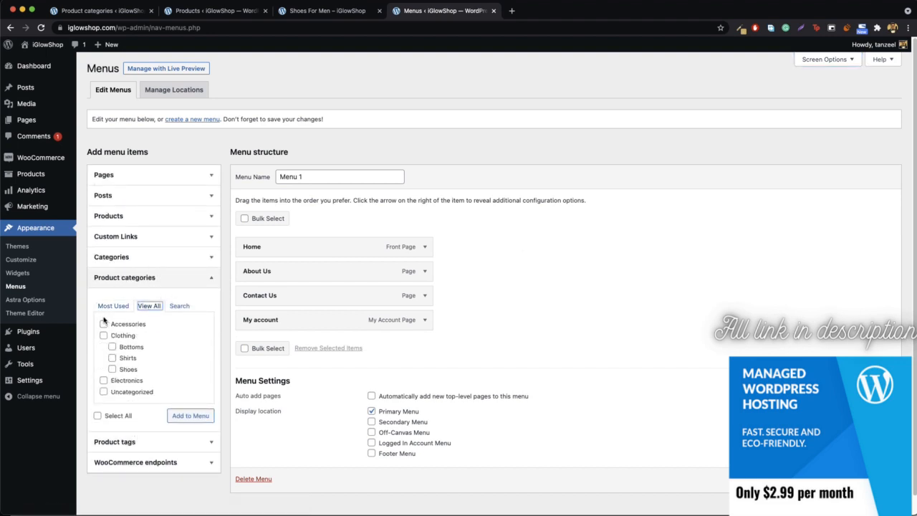
click(97, 415)
click(102, 393)
click(192, 420)
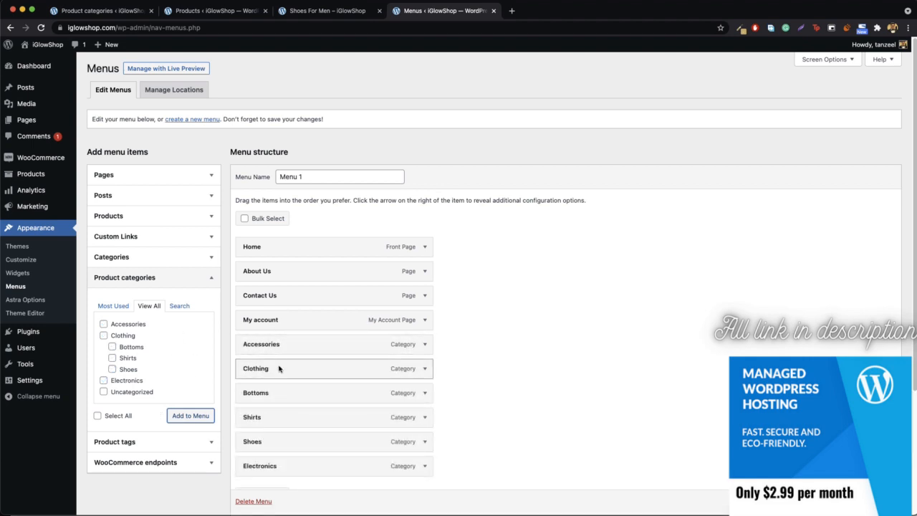
Arrange Menu 1 with Bottoms, Shirts and Shoes nested under Clothing and with My account and Contact Us last, and save the menu
drag(266, 392, 295, 442)
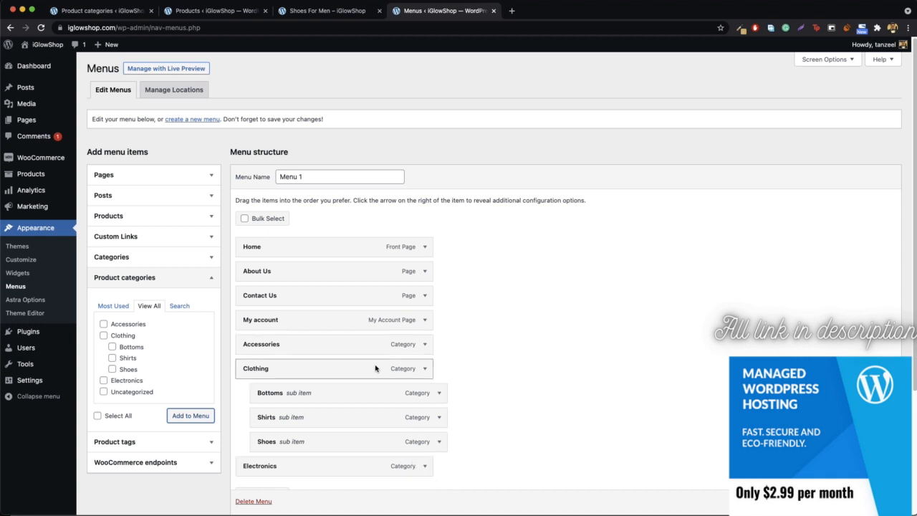
drag(364, 313, 340, 467)
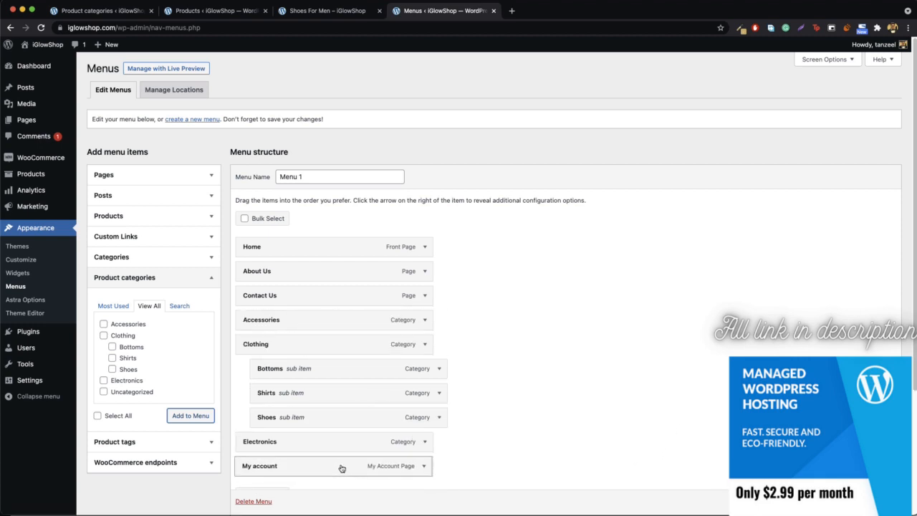
drag(303, 298, 307, 473)
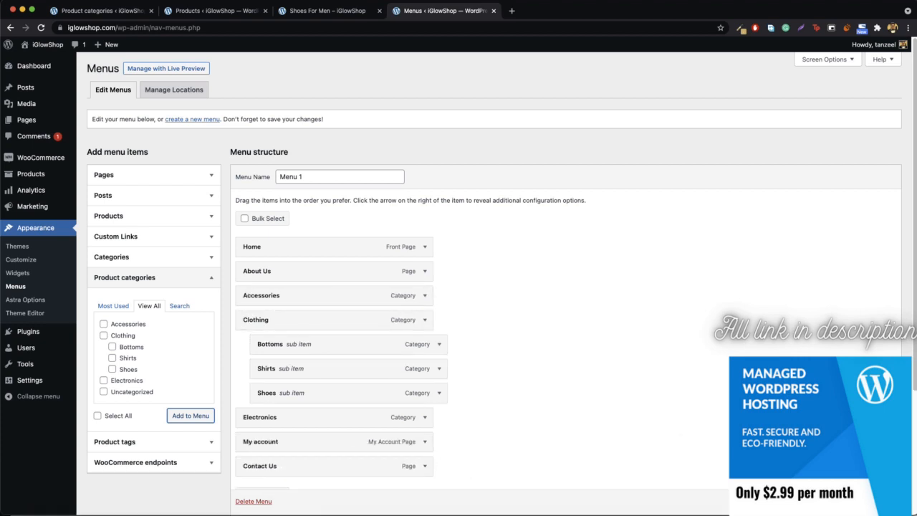
scroll(566, 322, down, 1)
click(863, 501)
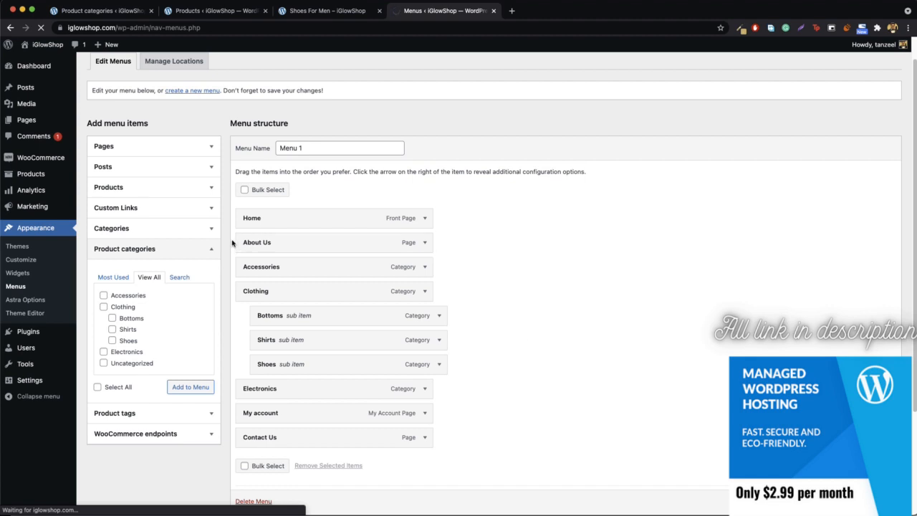
Close the product admin pages, check the navigation menu on the storefront home page including the Clothing submenu, and open the Accessories category
click(323, 16)
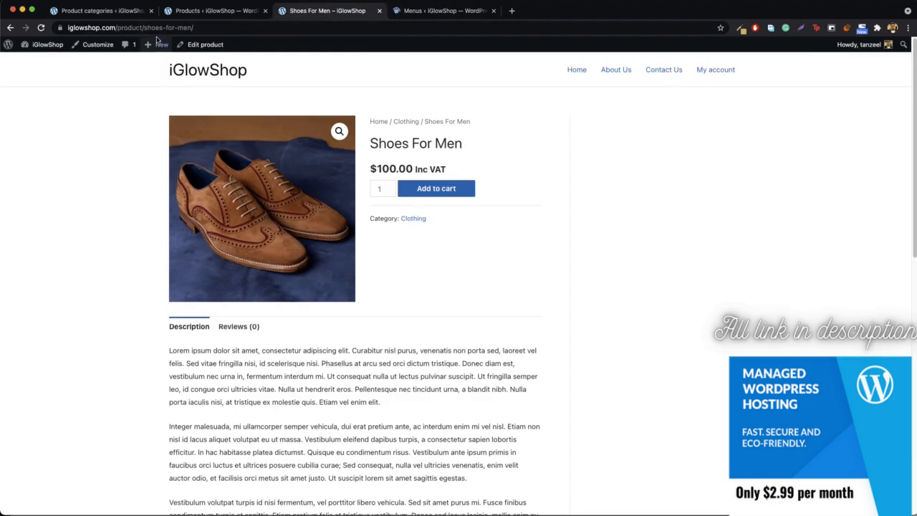
middle_click(204, 11)
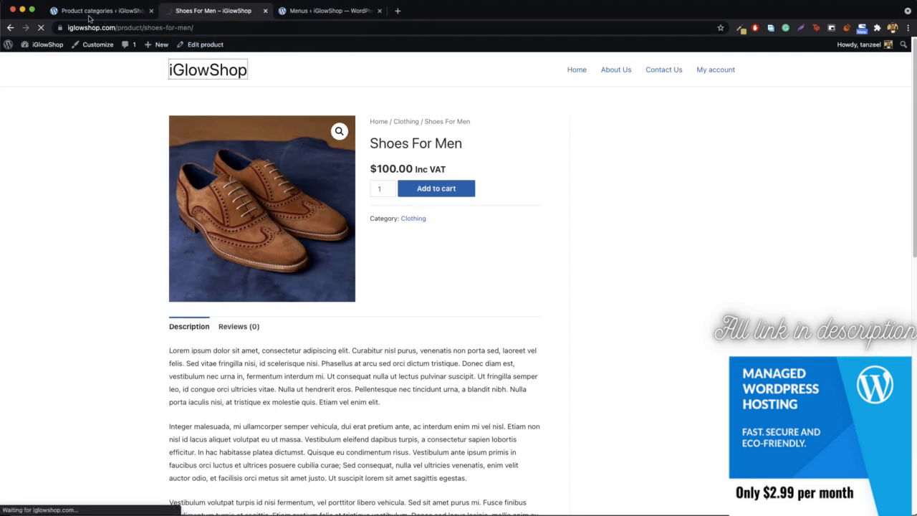
middle_click(79, 10)
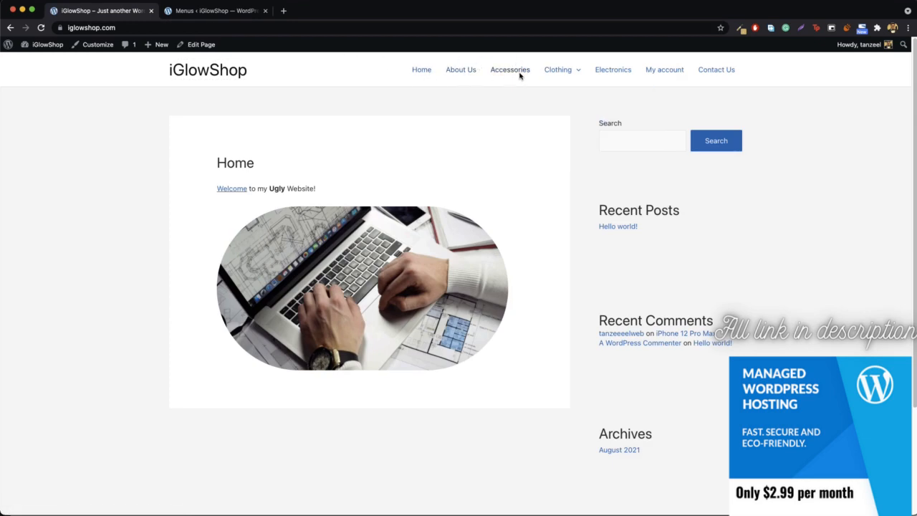
mouse_move(566, 68)
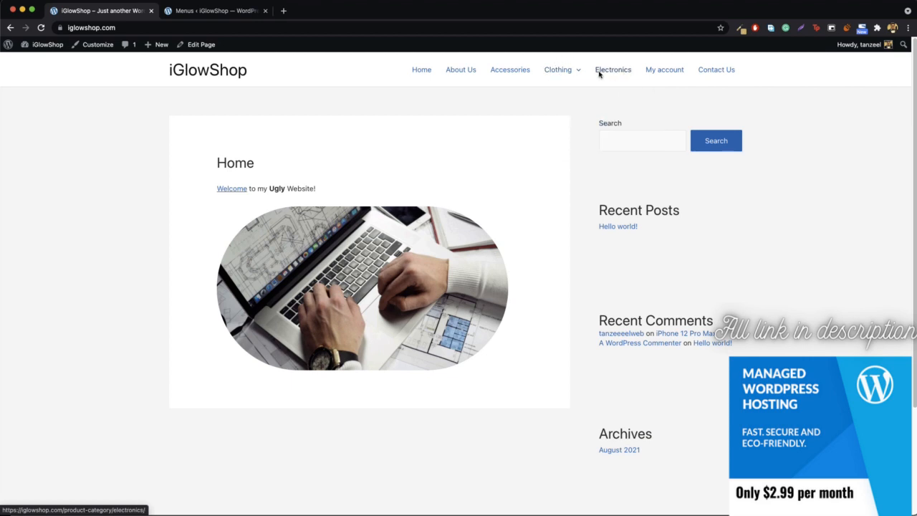
click(517, 72)
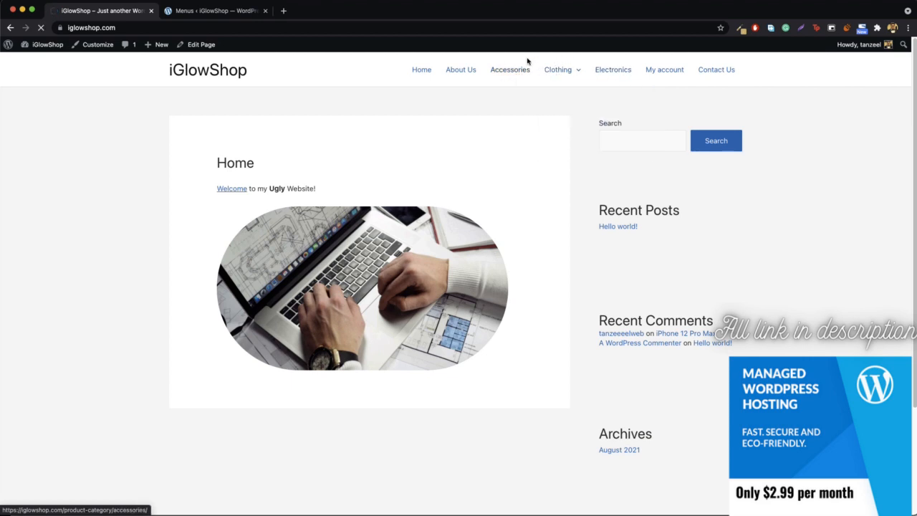